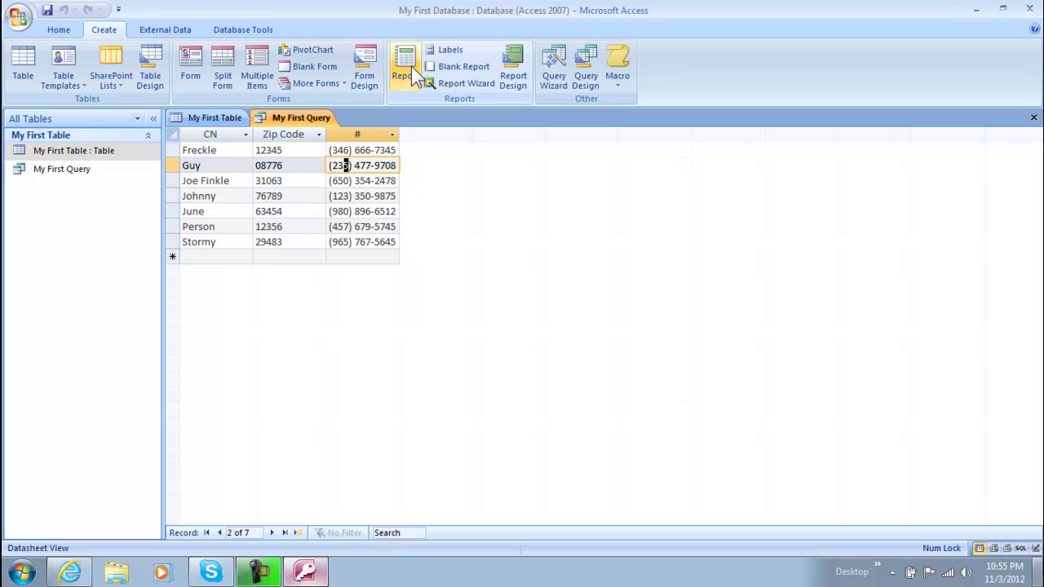
Step: Bring up My First Table and start the Report Wizard for it
{"action": "left_click", "coordinate": [208, 118]}
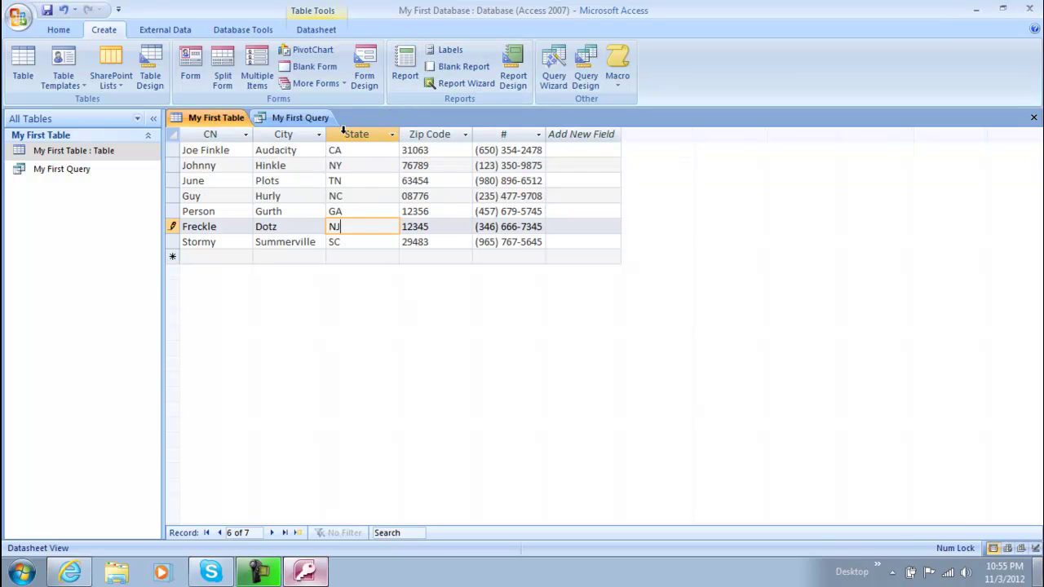
{"action": "left_click", "coordinate": [295, 114]}
{"action": "left_click", "coordinate": [213, 116]}
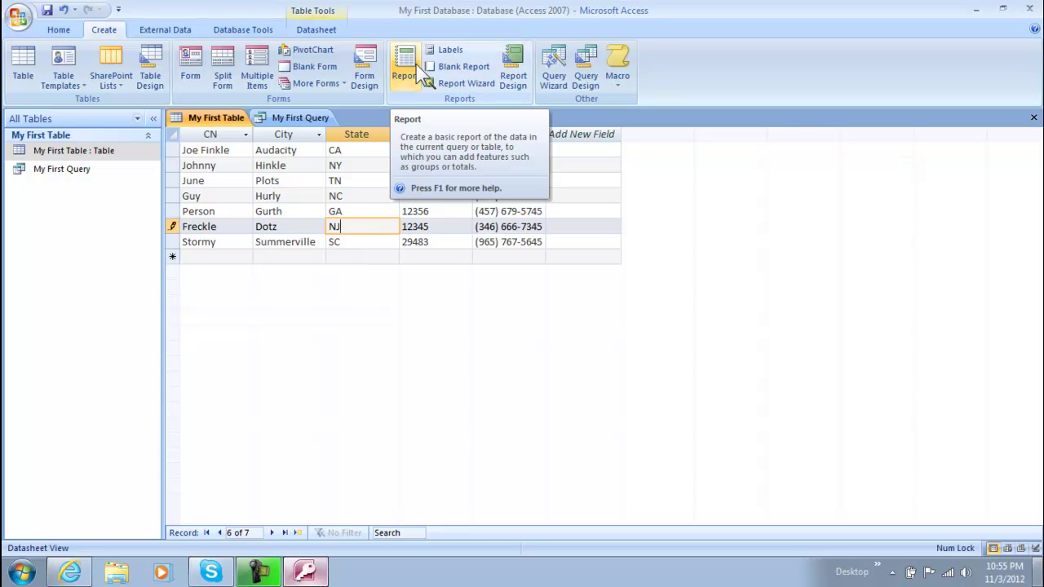
{"action": "left_click", "coordinate": [47, 29]}
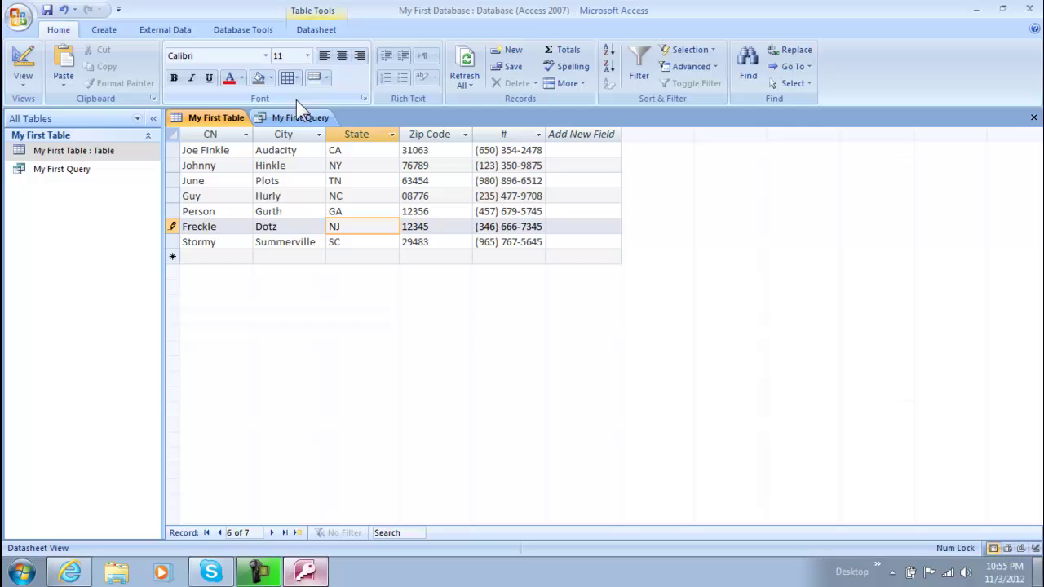
{"action": "left_click", "coordinate": [102, 32]}
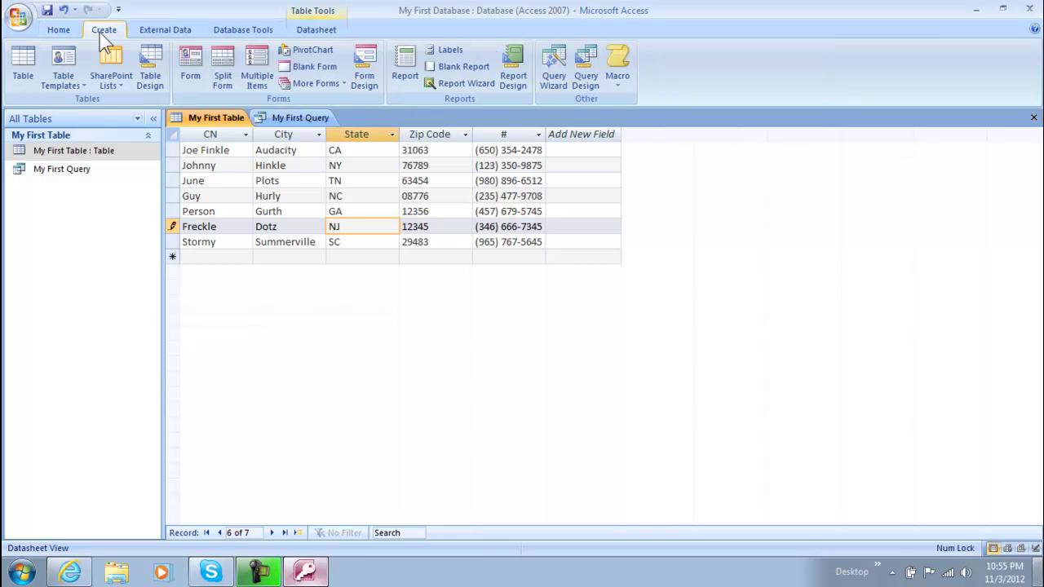
{"action": "left_click", "coordinate": [454, 85]}
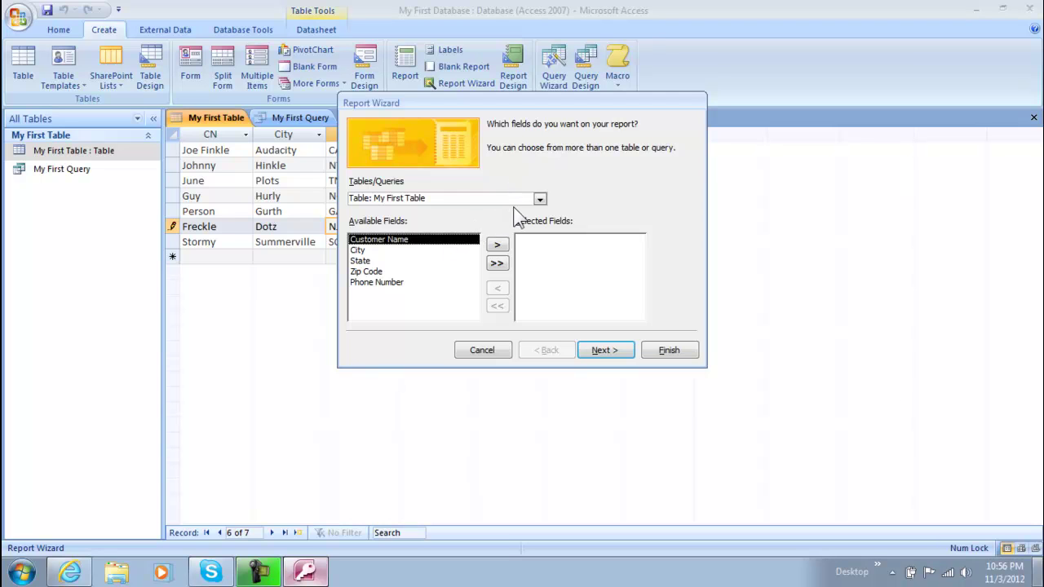
Step: Include the Customer Name, Zip Code and Phone Number fields from My First Table in the report and continue to grouping
{"action": "left_click", "coordinate": [496, 244]}
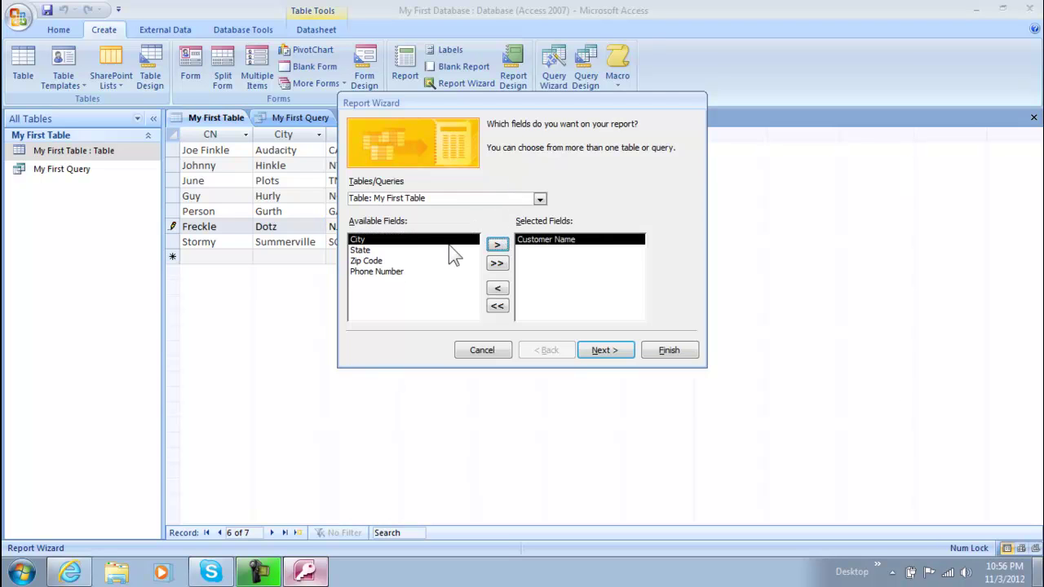
{"action": "left_click", "coordinate": [399, 261]}
{"action": "left_click", "coordinate": [497, 244]}
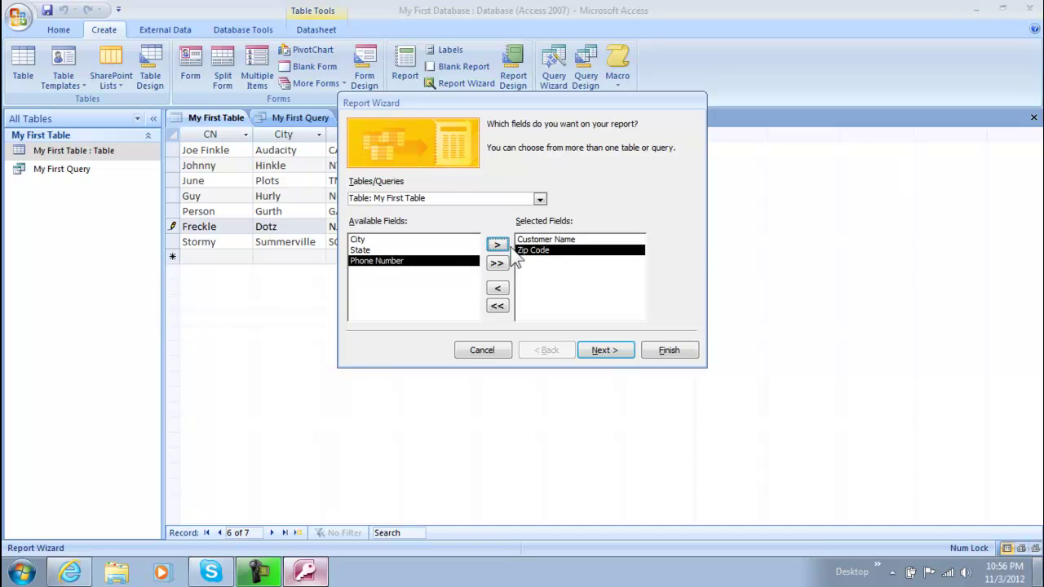
{"action": "left_click", "coordinate": [496, 245]}
{"action": "left_click", "coordinate": [401, 243]}
{"action": "left_click", "coordinate": [405, 251]}
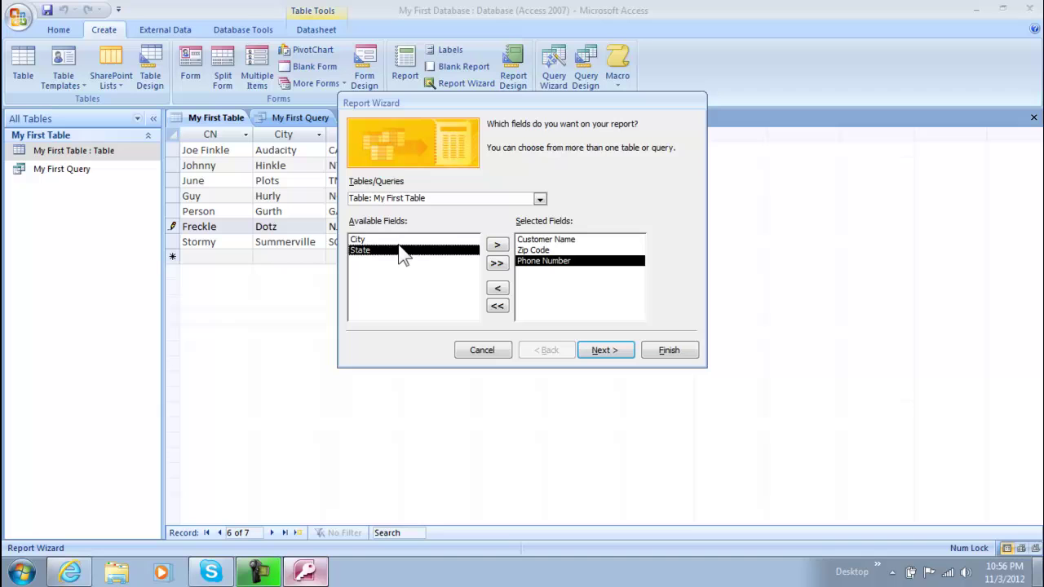
{"action": "left_click", "coordinate": [400, 242]}
{"action": "left_click", "coordinate": [400, 250]}
{"action": "left_click", "coordinate": [421, 240]}
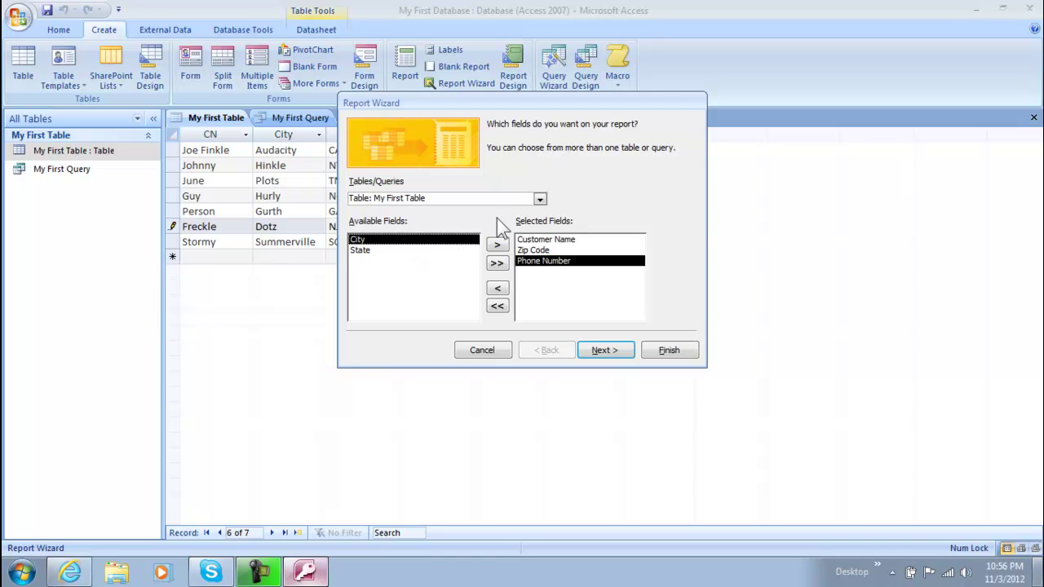
{"action": "left_click", "coordinate": [540, 199]}
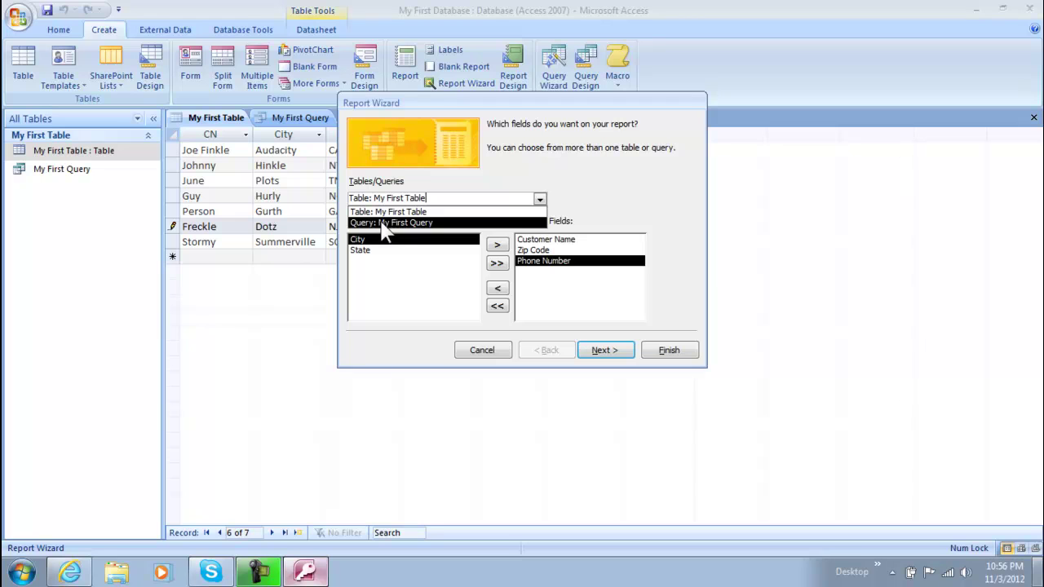
{"action": "left_click", "coordinate": [446, 212]}
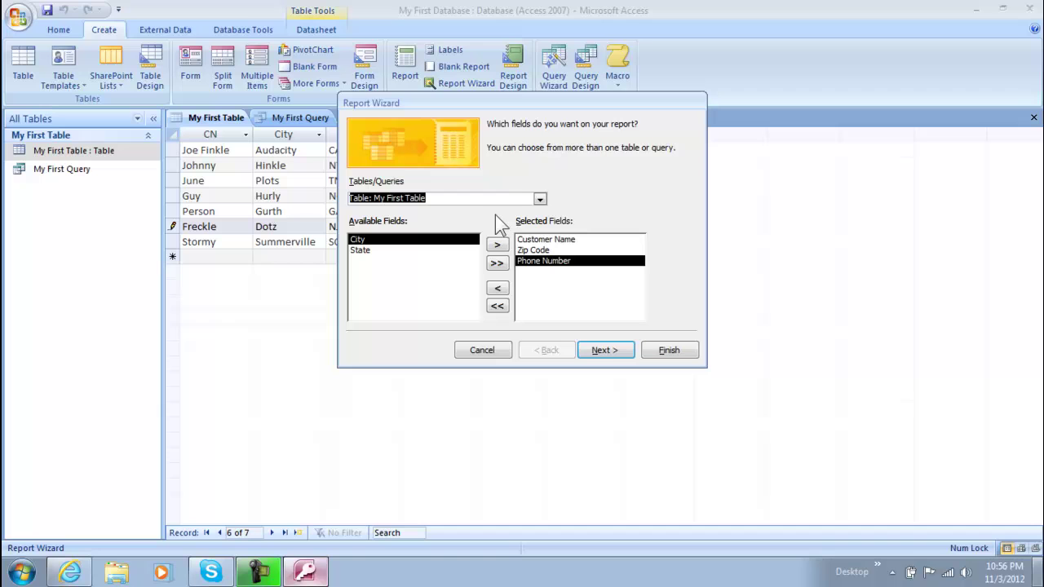
{"action": "left_click", "coordinate": [605, 350]}
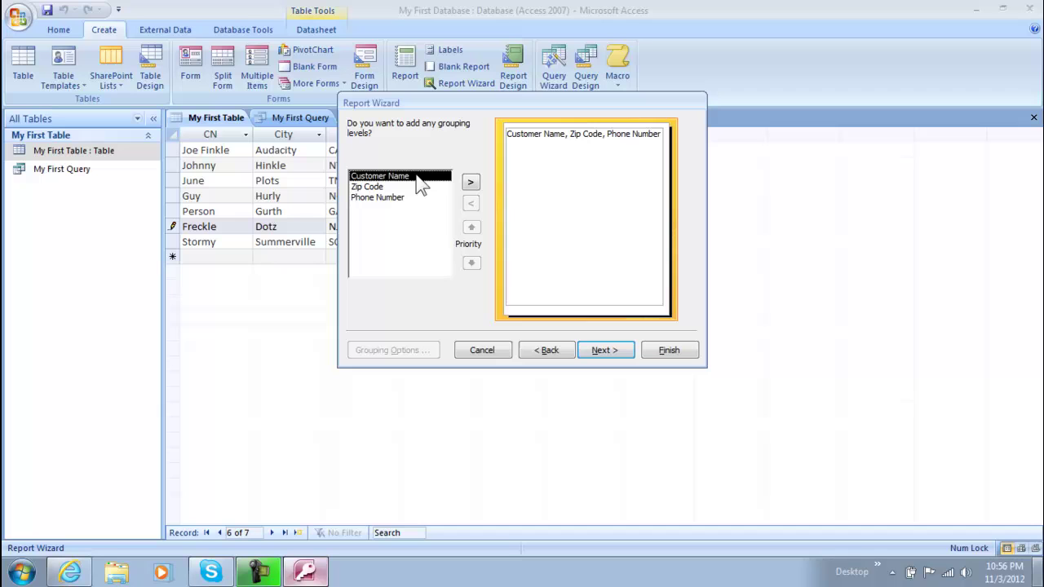
Step: Continue to the layout options without adding any grouping levels or sort order to the report
{"action": "left_click", "coordinate": [380, 187]}
{"action": "left_click", "coordinate": [377, 177]}
{"action": "left_click", "coordinate": [407, 189]}
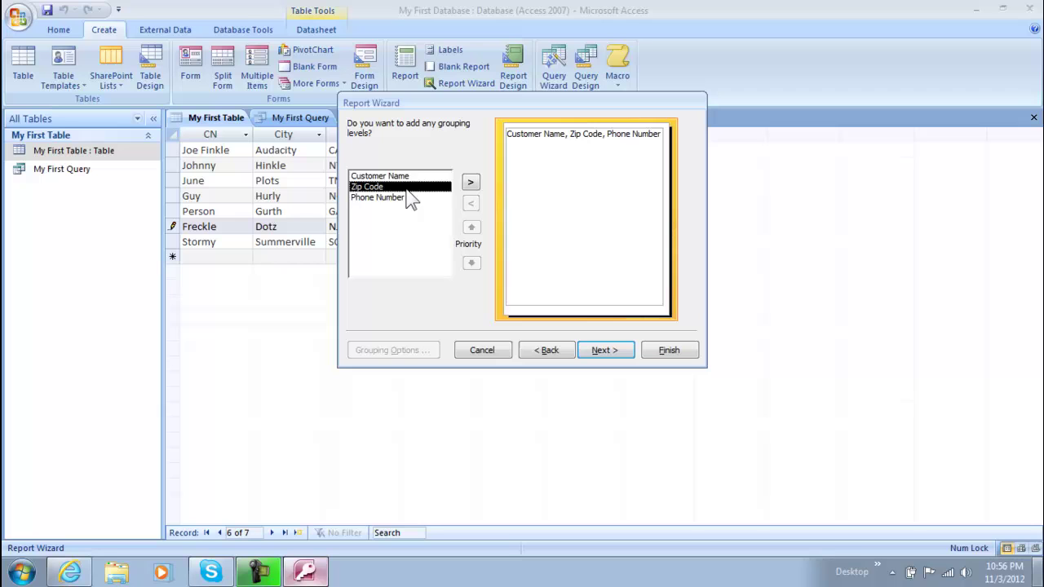
{"action": "left_click", "coordinate": [389, 198]}
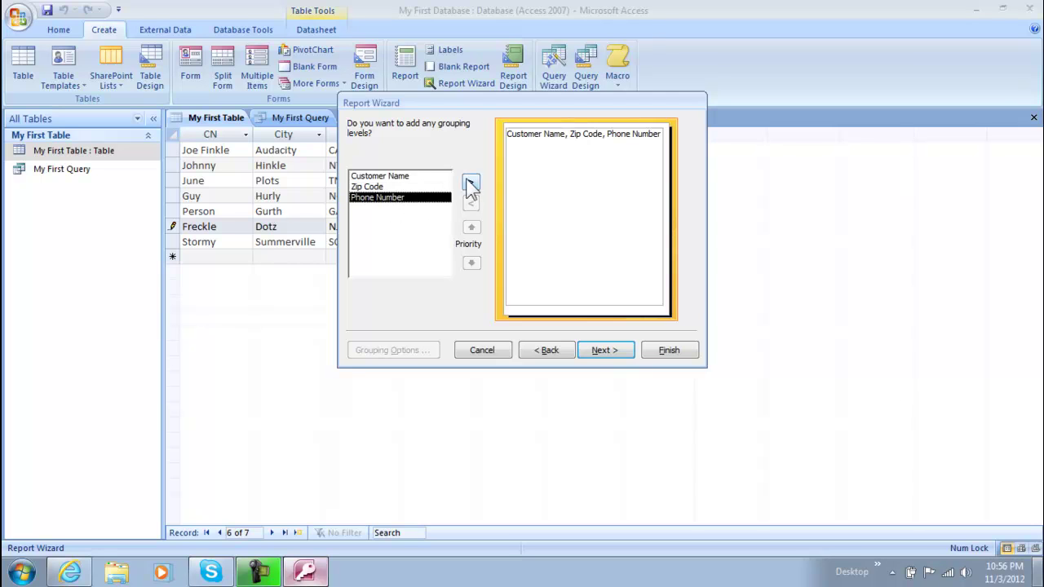
{"action": "left_click", "coordinate": [415, 178]}
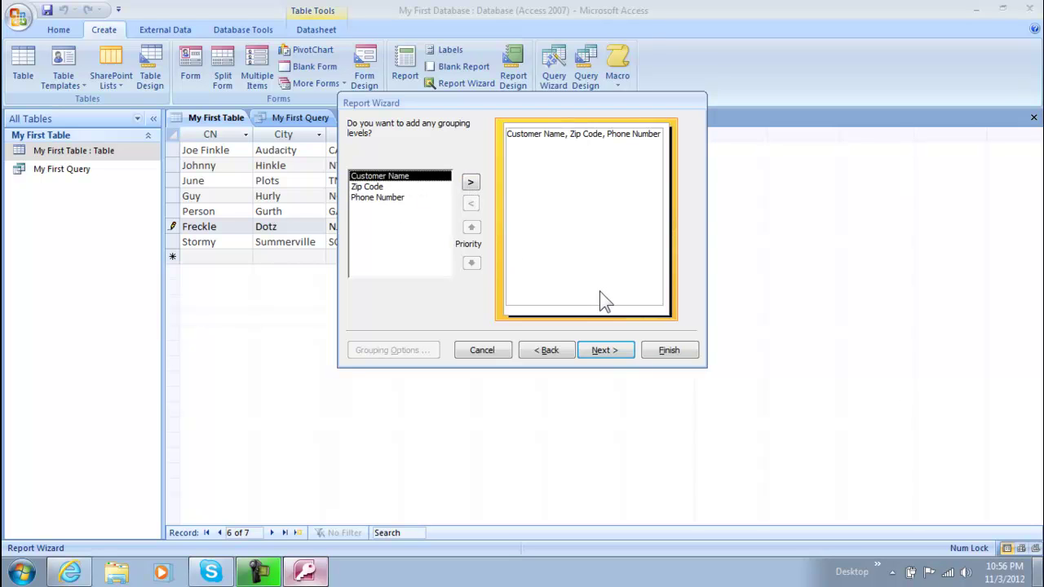
{"action": "left_click", "coordinate": [610, 348]}
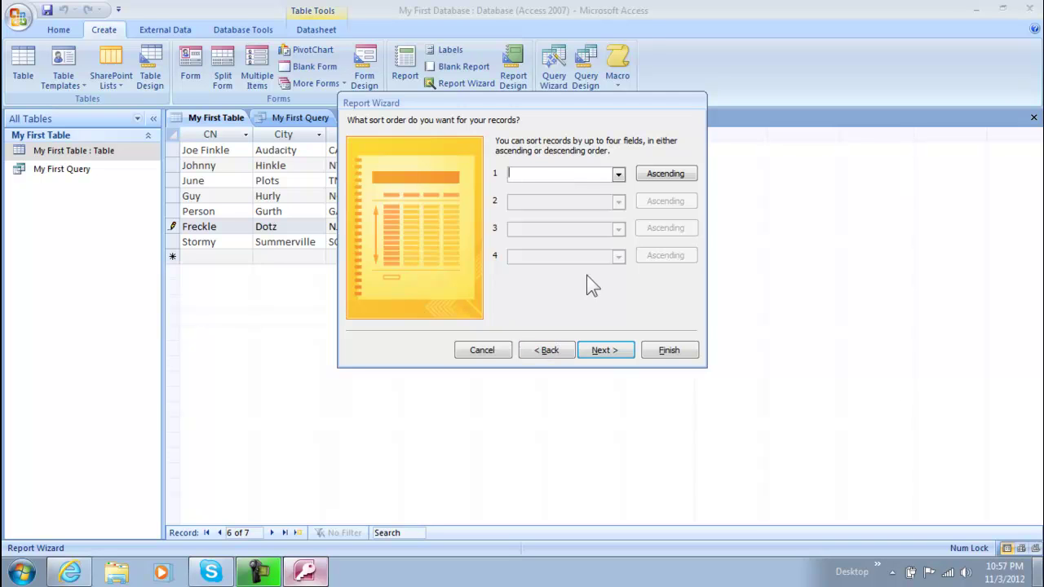
{"action": "left_click", "coordinate": [605, 351]}
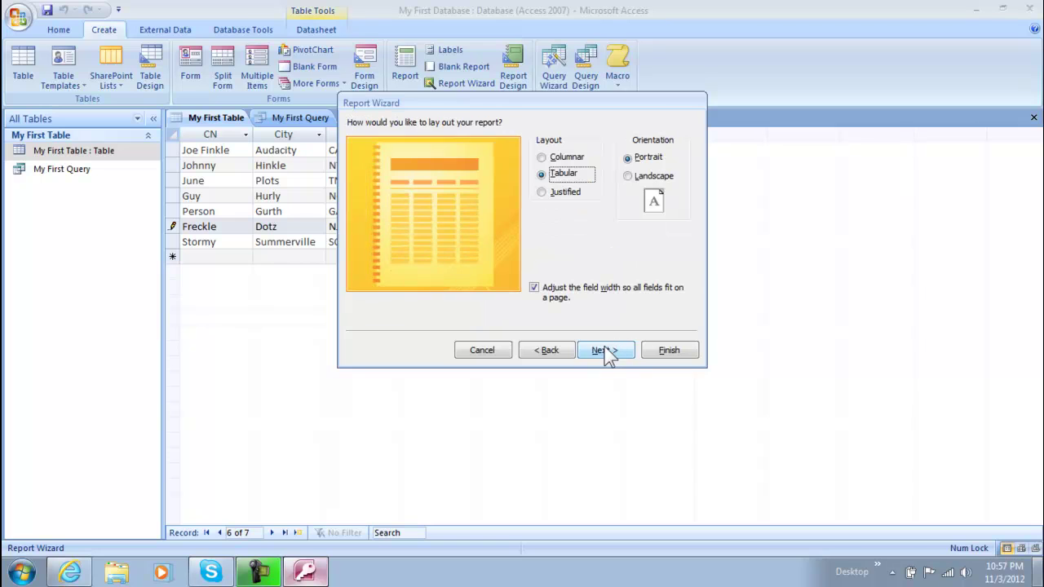
Step: Set the report to a Tabular layout in Portrait orientation and continue to the style choice
{"action": "left_click", "coordinate": [542, 158]}
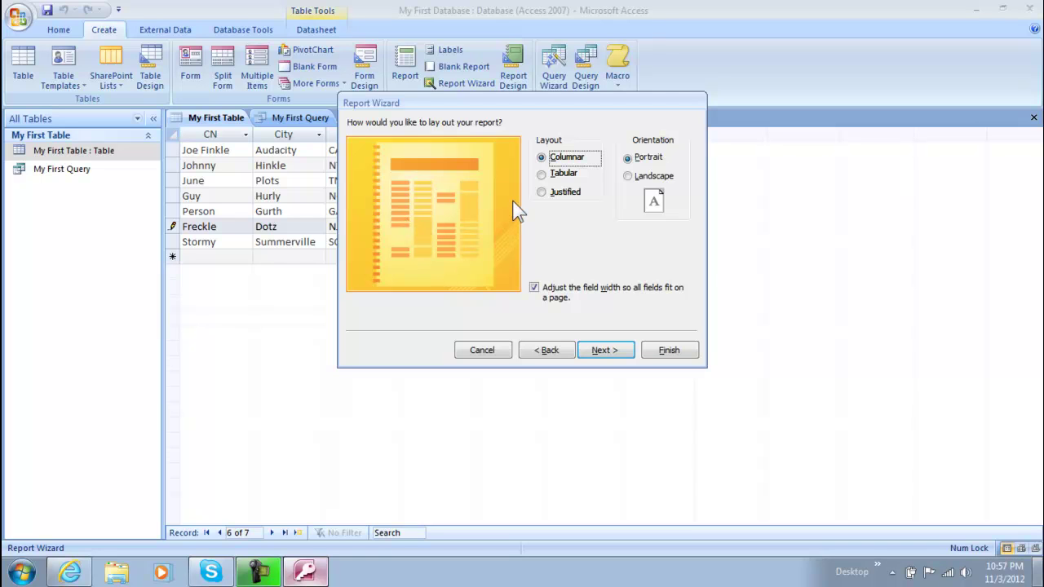
{"action": "left_click", "coordinate": [542, 192]}
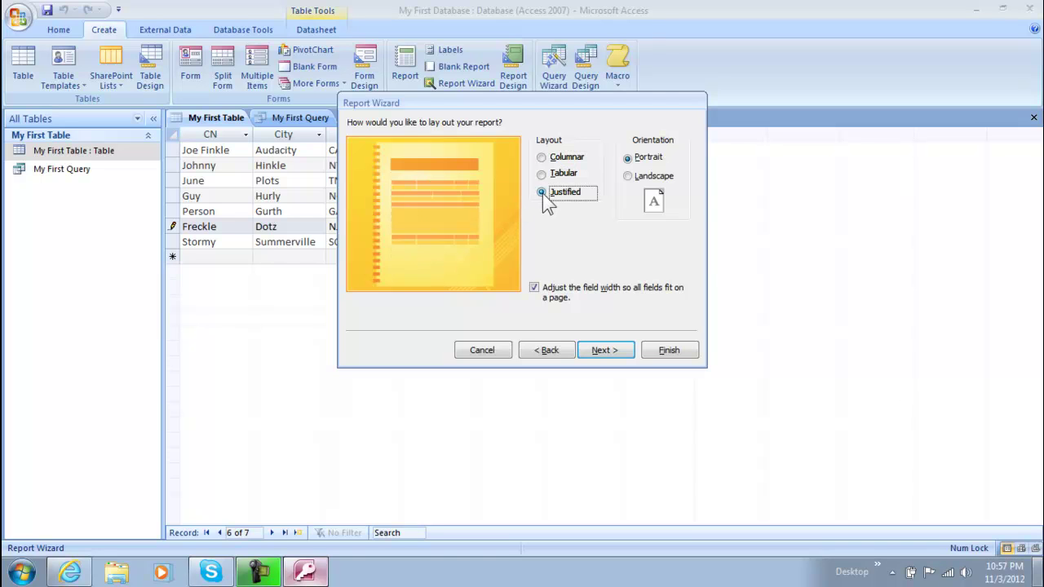
{"action": "left_click", "coordinate": [558, 173]}
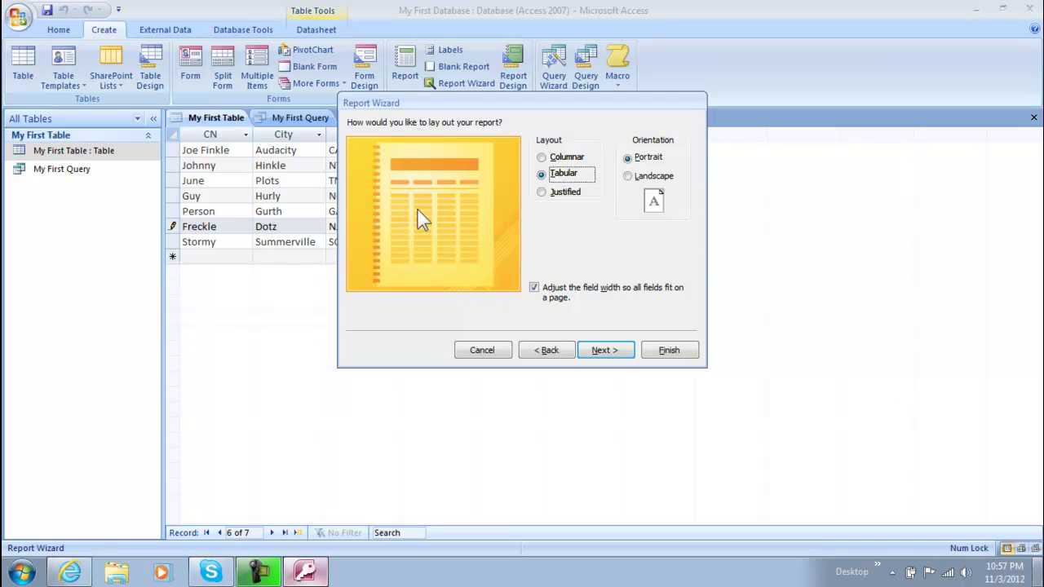
{"action": "left_click", "coordinate": [637, 175]}
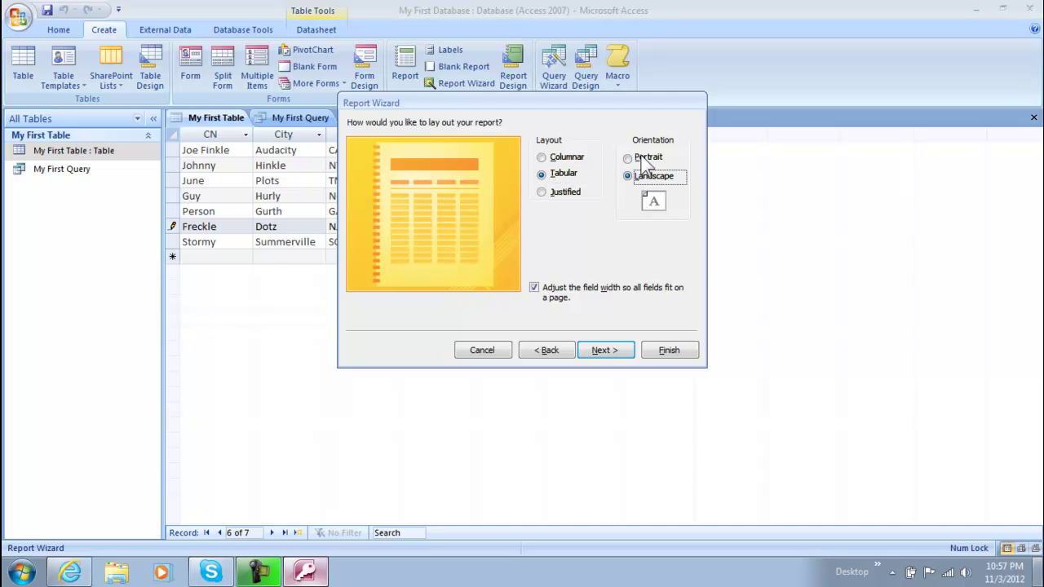
{"action": "left_click", "coordinate": [637, 159]}
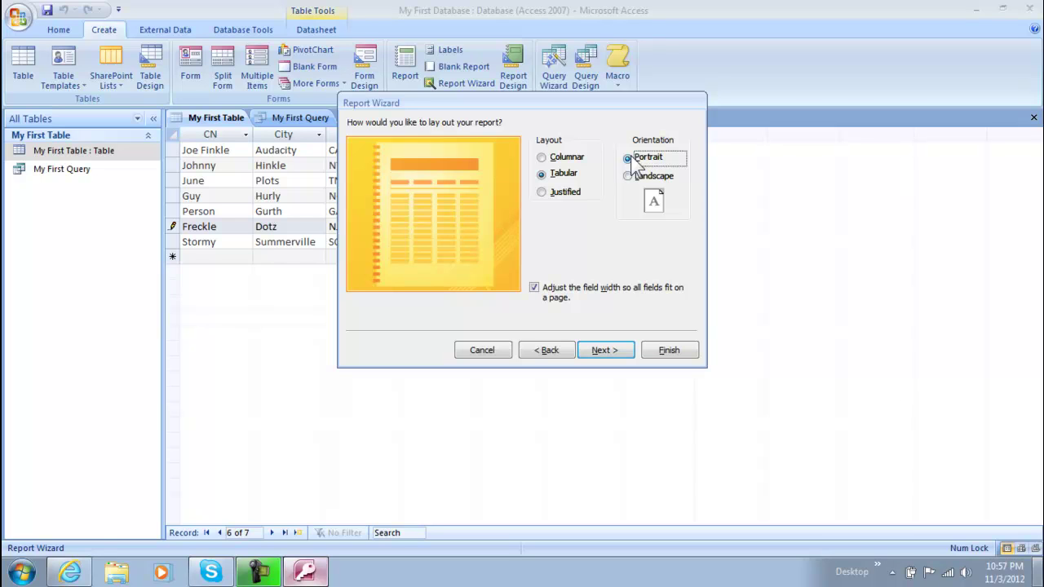
{"action": "left_click", "coordinate": [633, 176]}
{"action": "left_click", "coordinate": [629, 158]}
{"action": "left_click", "coordinate": [604, 349]}
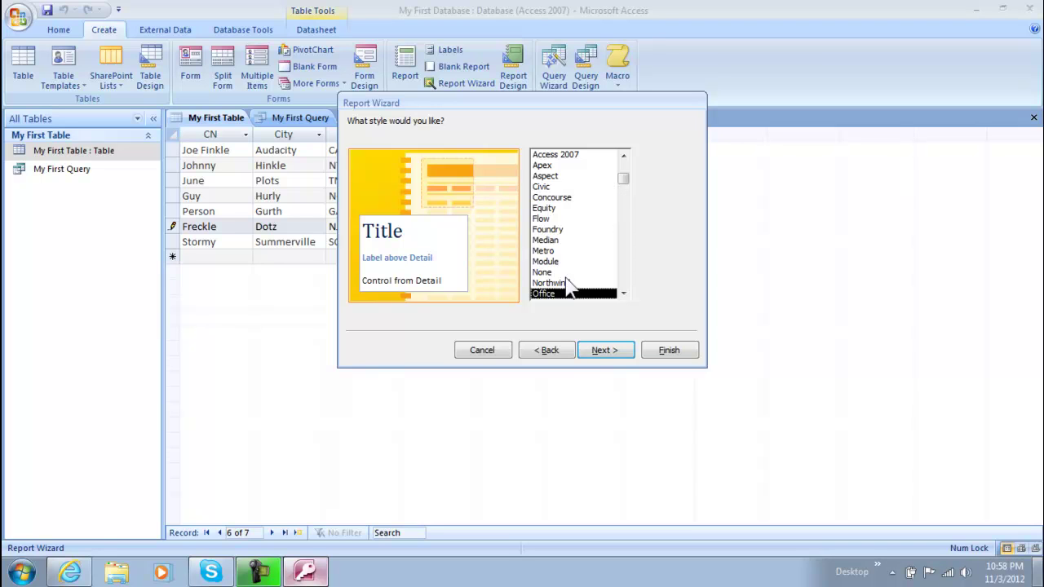
Step: Compare several report styles, choose Concourse and continue to the title settings
{"action": "left_click", "coordinate": [562, 157]}
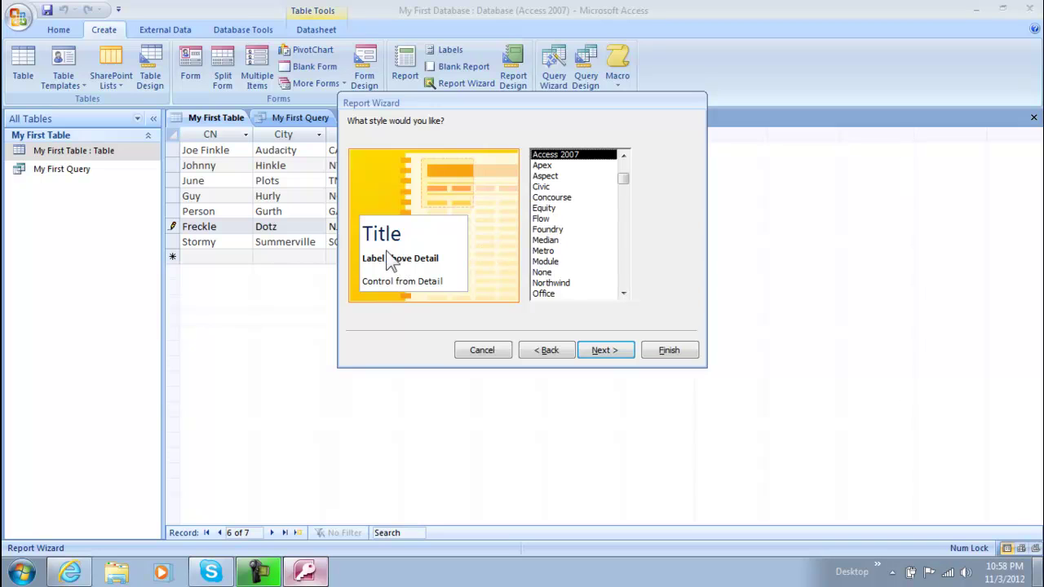
{"action": "left_click", "coordinate": [552, 167]}
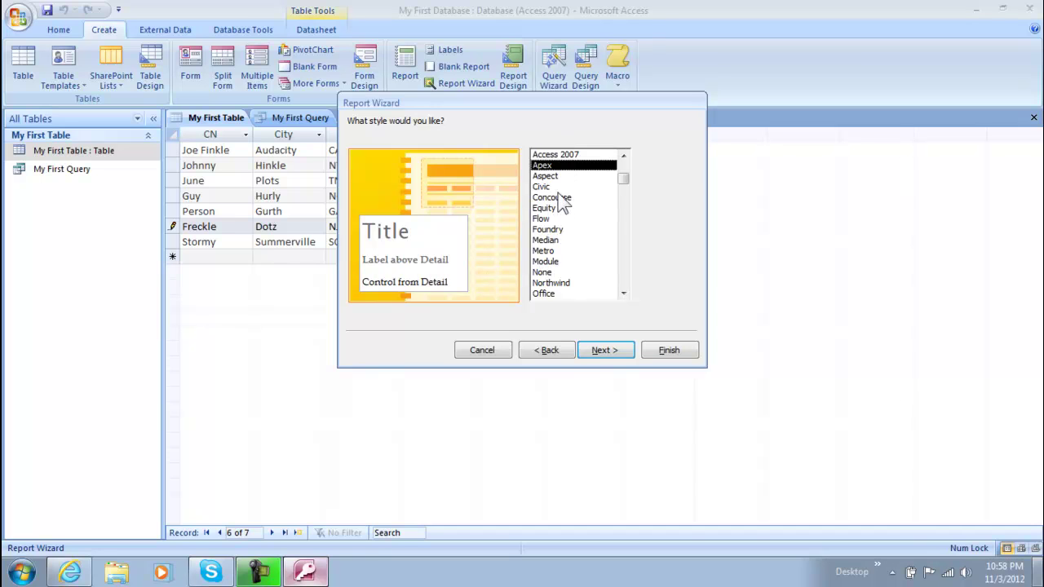
{"action": "left_click", "coordinate": [557, 198]}
{"action": "left_click", "coordinate": [561, 240]}
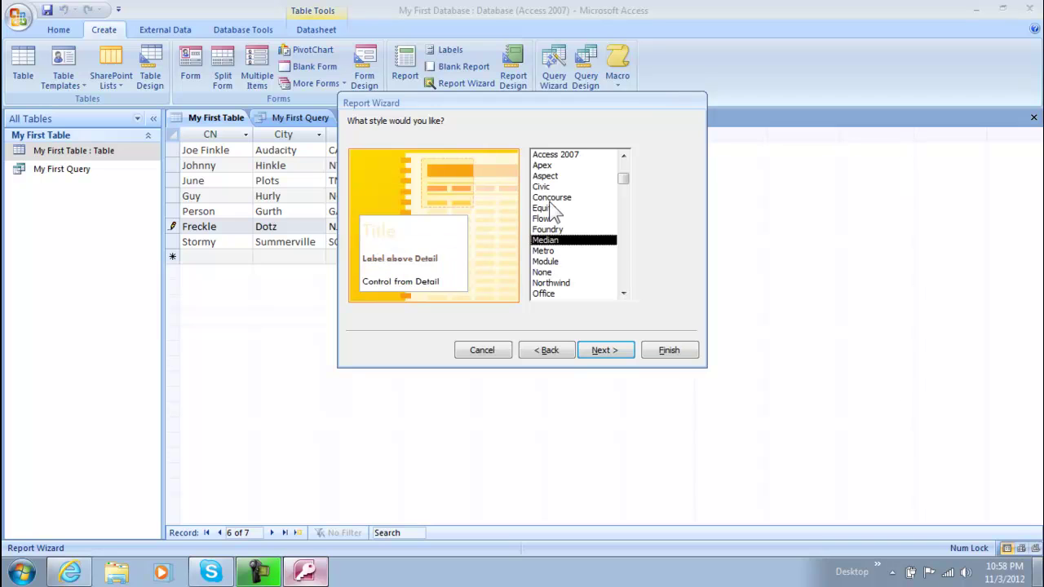
{"action": "left_click", "coordinate": [559, 199]}
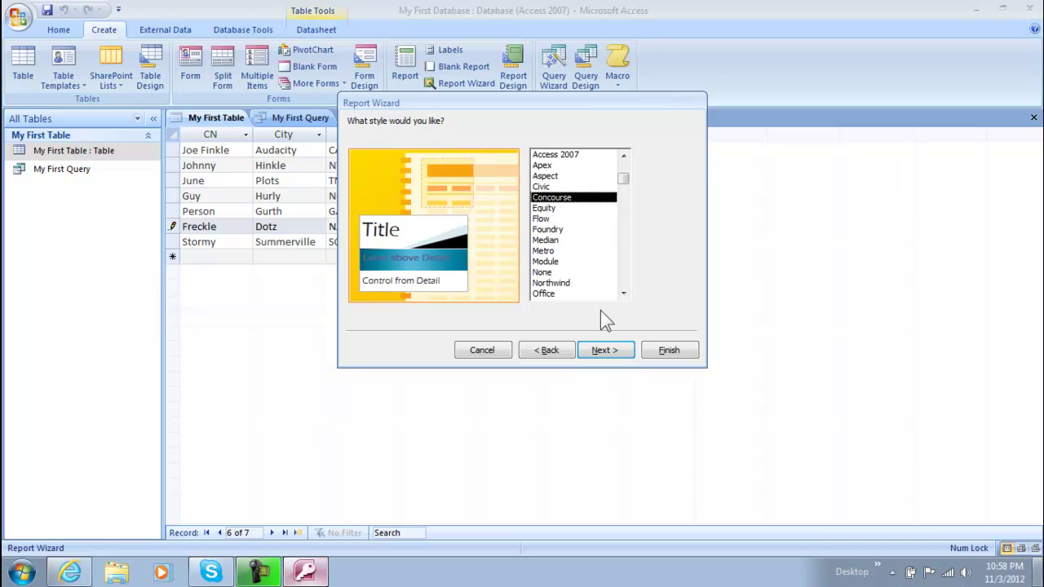
{"action": "left_click", "coordinate": [615, 349]}
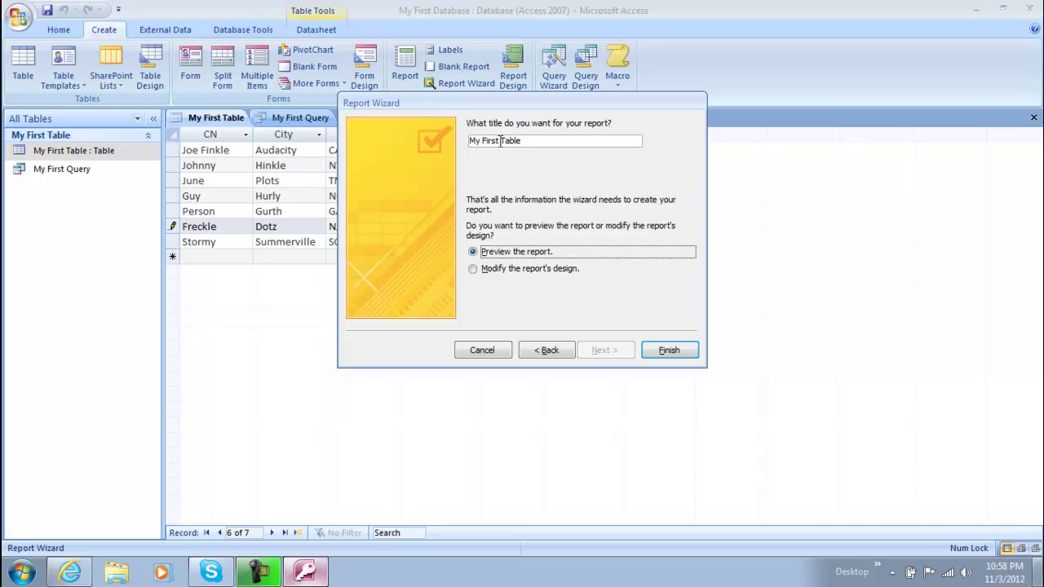
Step: Title the report My First Report and finish the wizard with the report preview
{"action": "left_click_drag", "start_coordinate": [525, 141], "coordinate": [500, 141]}
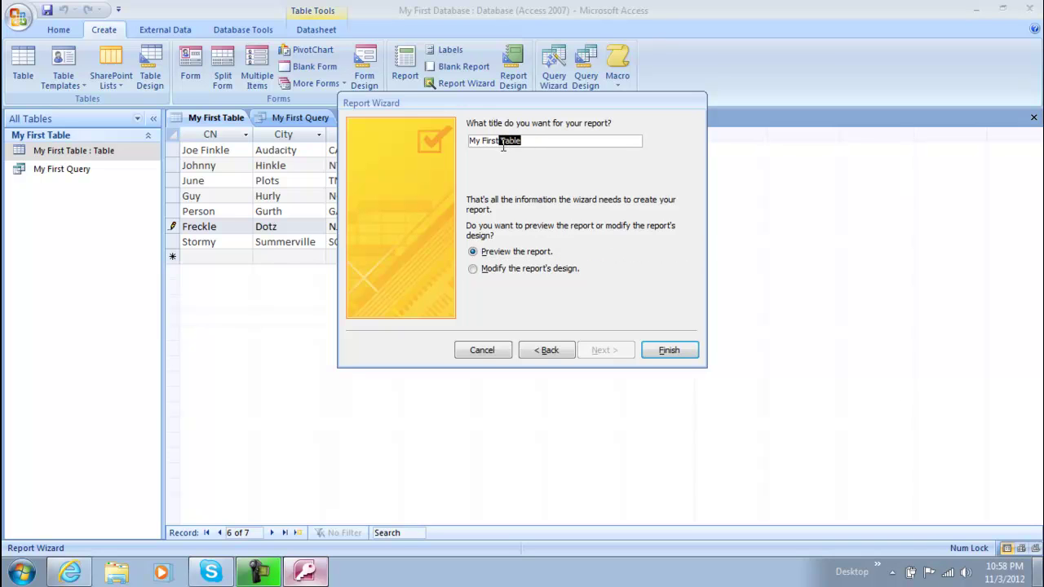
{"action": "key", "text": "BackSpace"}
{"action": "type", "text": "Report"}
{"action": "left_click", "coordinate": [669, 351]}
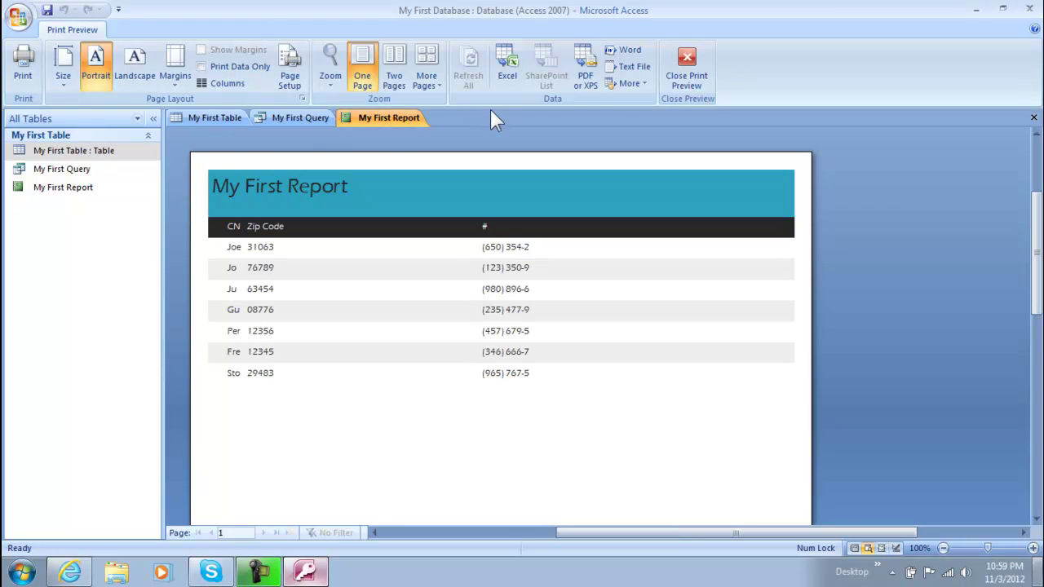
Step: Leave the print preview of My First Report and close the Field List beside its design
{"action": "left_click", "coordinate": [686, 65]}
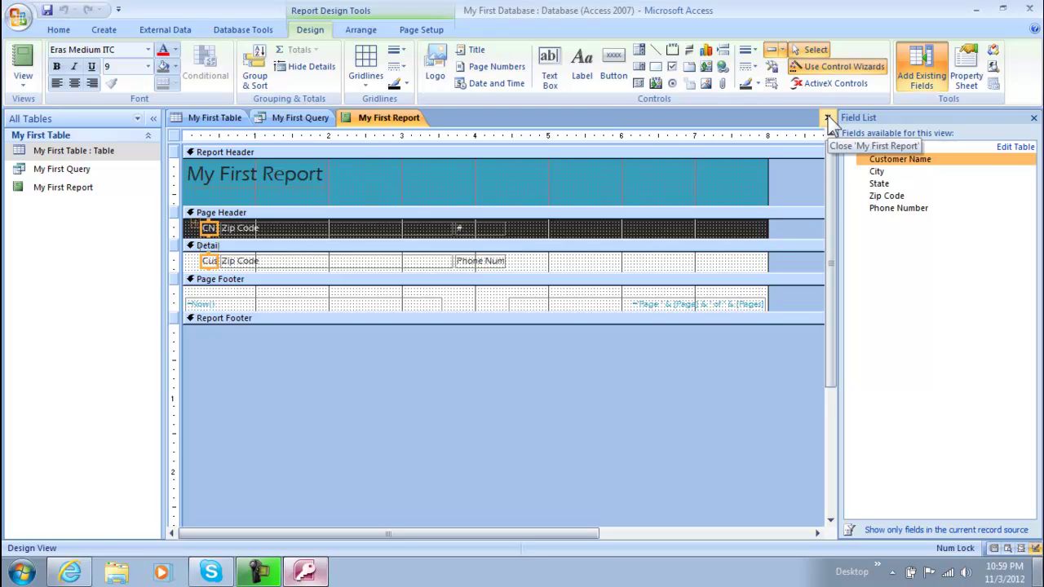
{"action": "left_click", "coordinate": [1034, 117]}
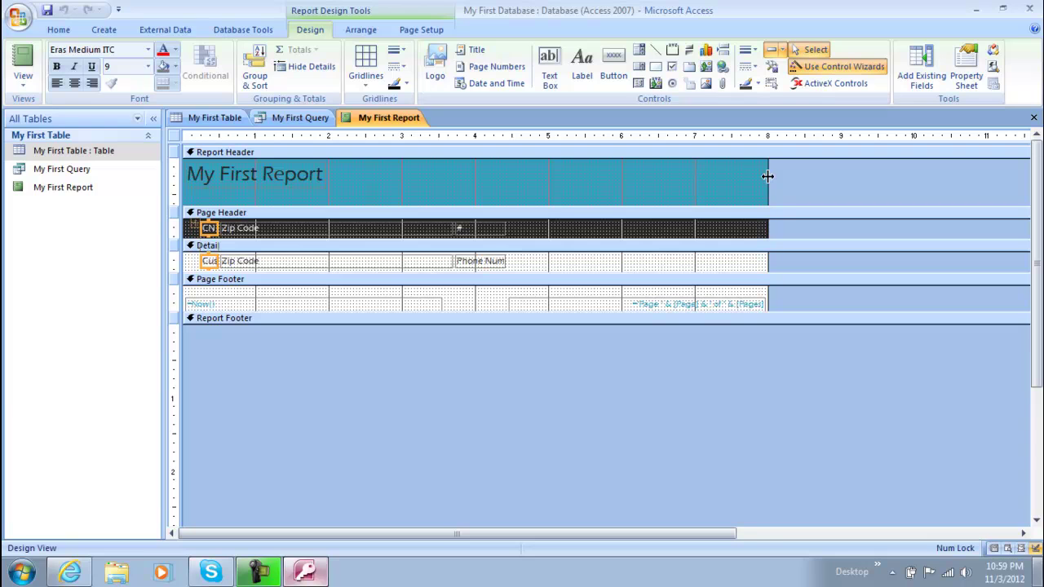
Step: Look through the export options for My First Report and save the report
{"action": "left_click", "coordinate": [96, 152]}
{"action": "left_click", "coordinate": [92, 187]}
{"action": "right_click", "coordinate": [94, 192]}
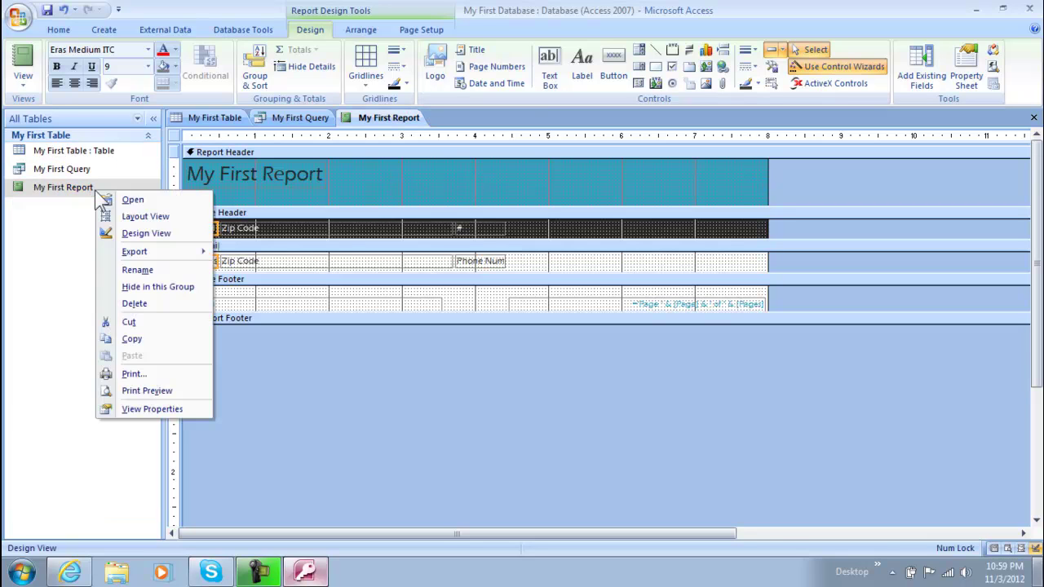
{"action": "mouse_move", "coordinate": [143, 251]}
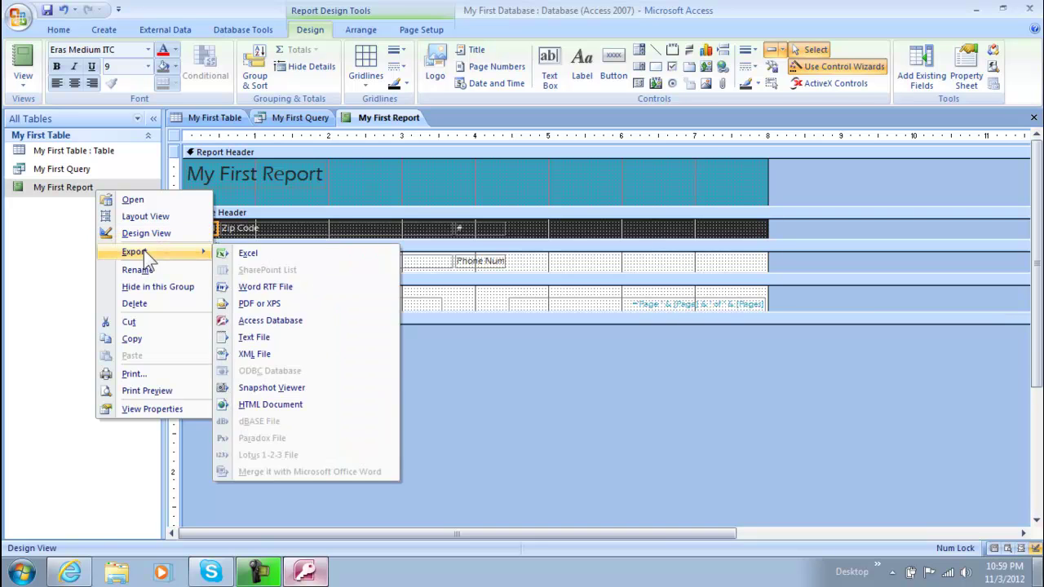
{"action": "right_click", "coordinate": [375, 120]}
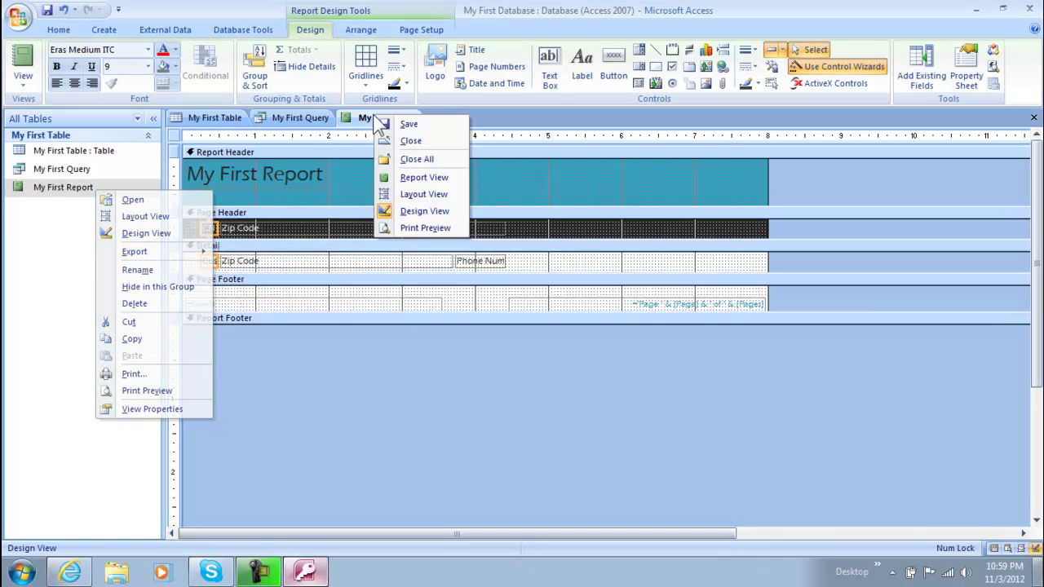
{"action": "left_click", "coordinate": [404, 124]}
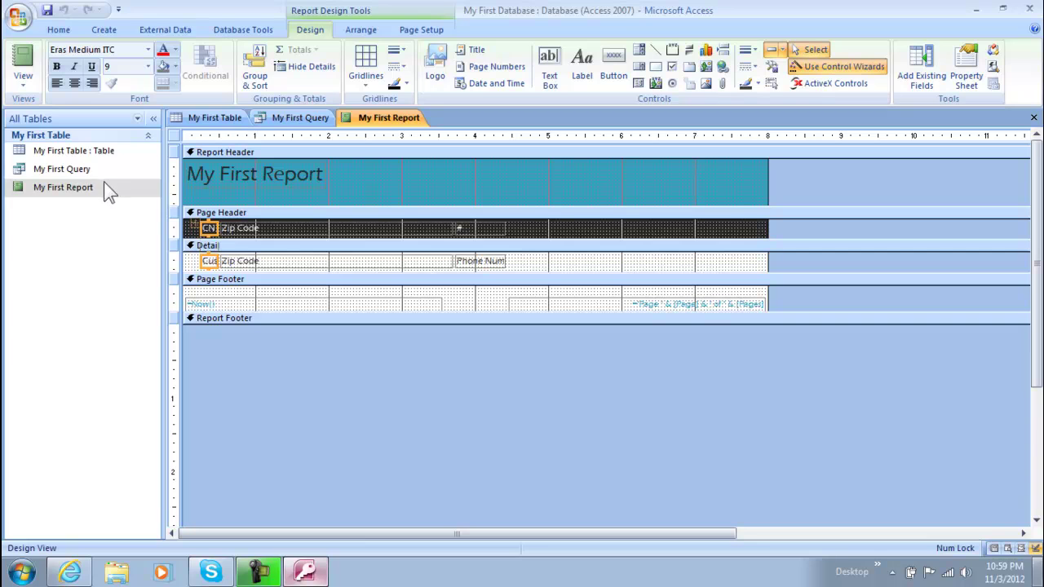
Step: Check My First Query, return to My First Report and switch the report to Report View
{"action": "double_click", "coordinate": [86, 170]}
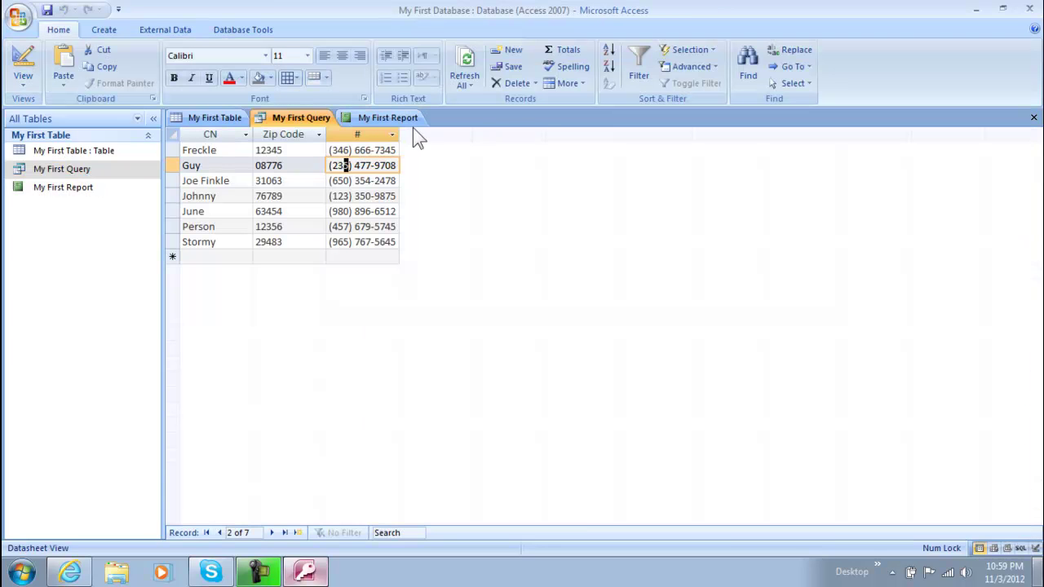
{"action": "left_click", "coordinate": [390, 120]}
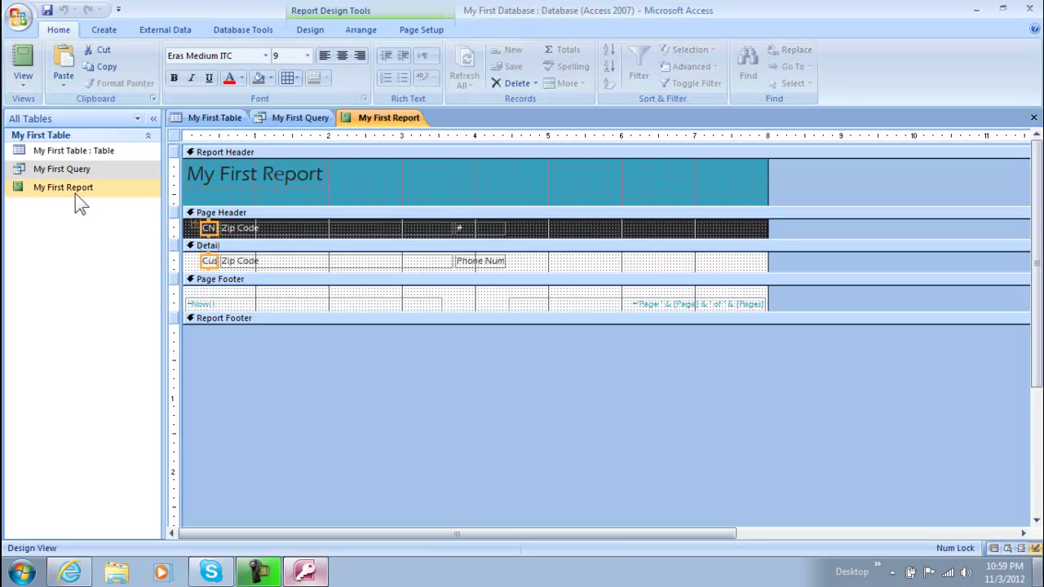
{"action": "left_click", "coordinate": [25, 78]}
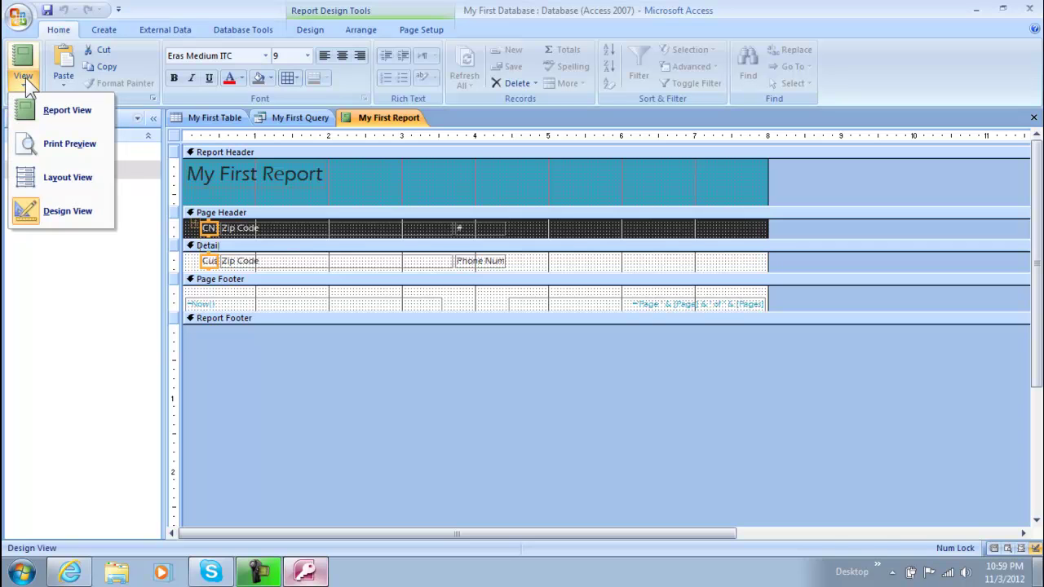
{"action": "left_click", "coordinate": [93, 110]}
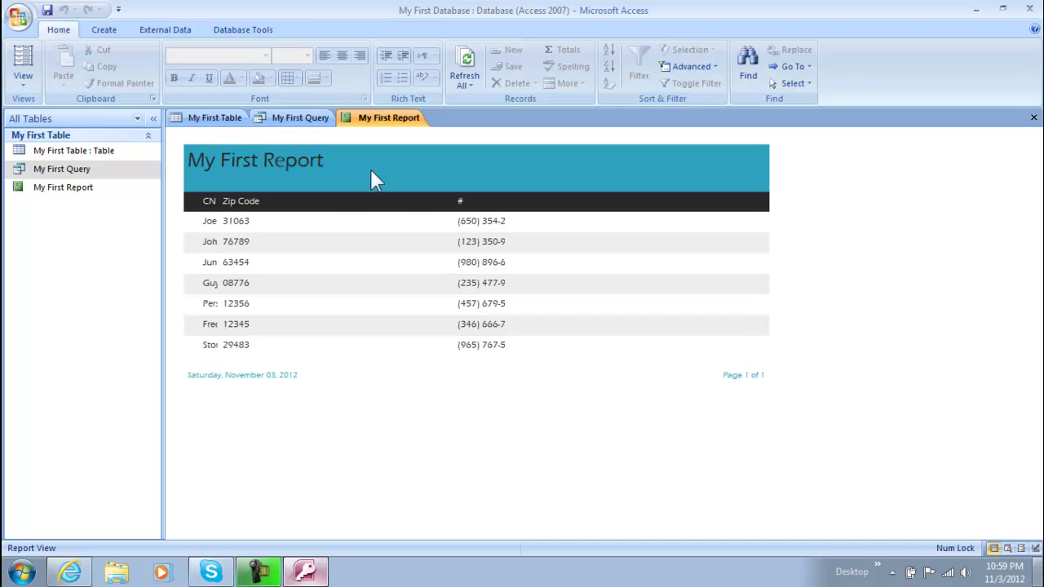
{"action": "left_click", "coordinate": [22, 26]}
{"action": "mouse_move", "coordinate": [59, 190]}
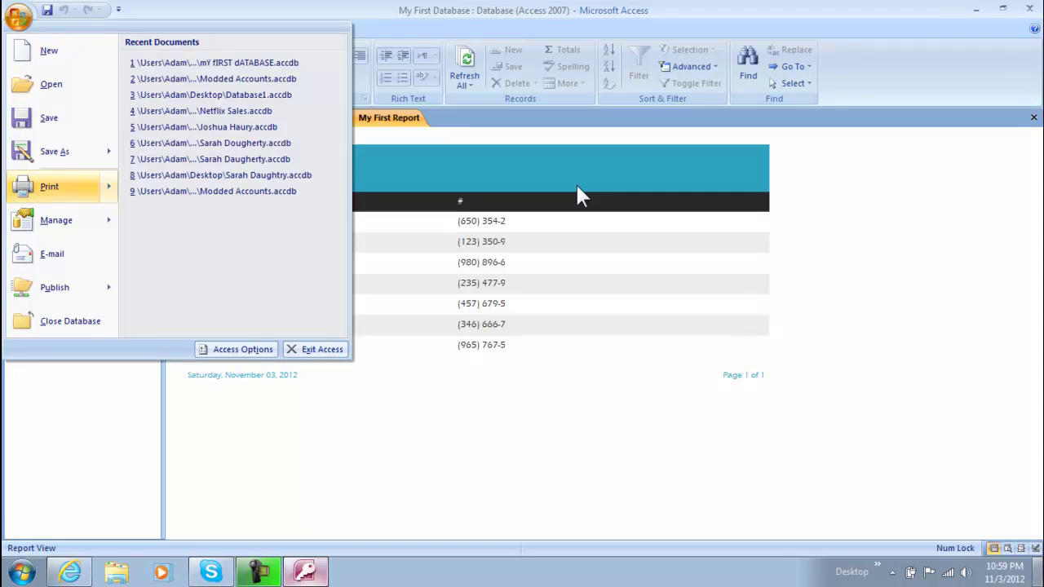
{"action": "left_click", "coordinate": [580, 216]}
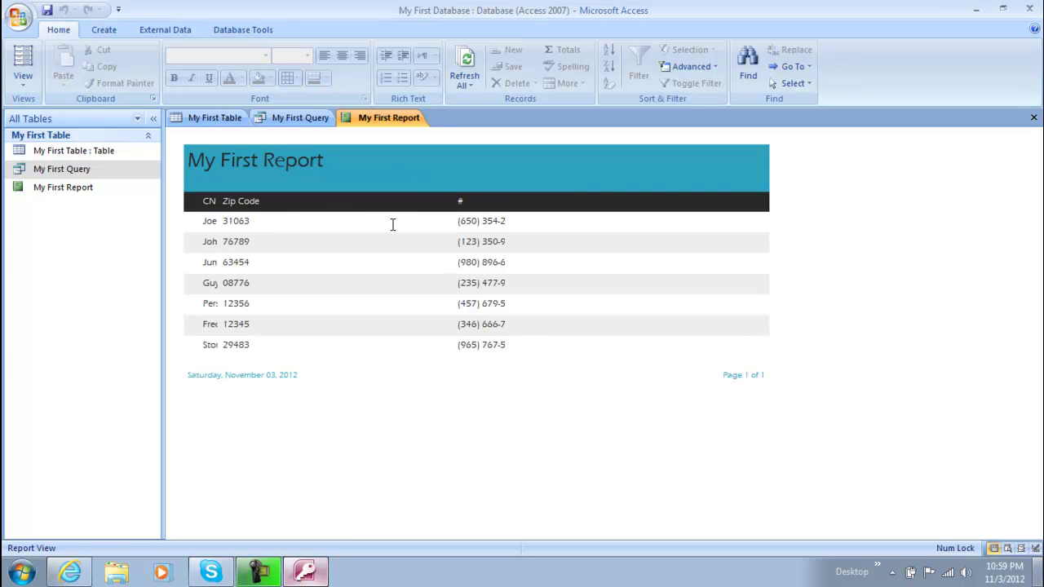
Step: Switch My First Report to Layout View and select its detail rows
{"action": "left_click", "coordinate": [128, 187]}
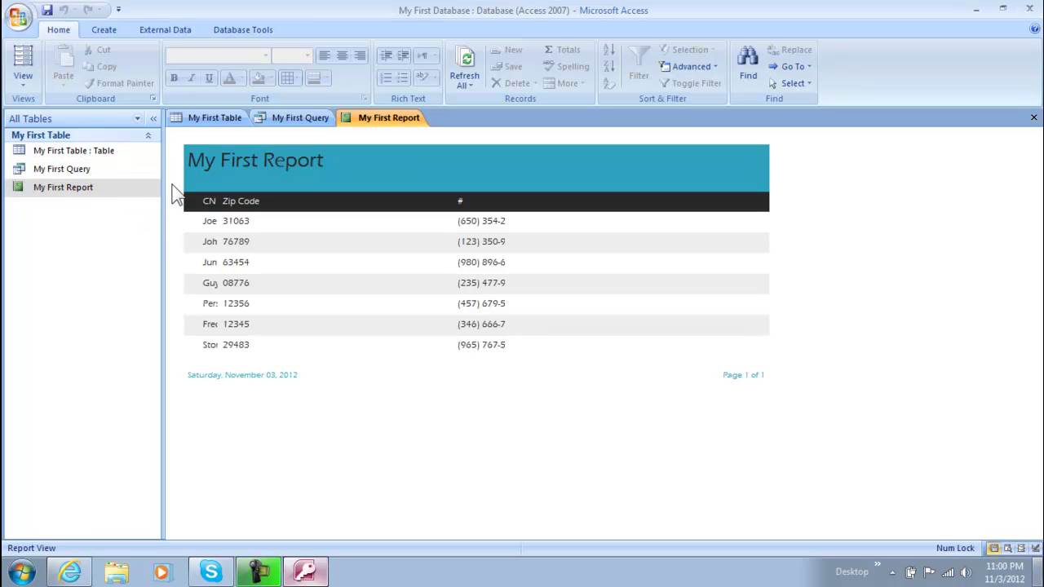
{"action": "double_click", "coordinate": [130, 187]}
{"action": "right_click", "coordinate": [129, 186]}
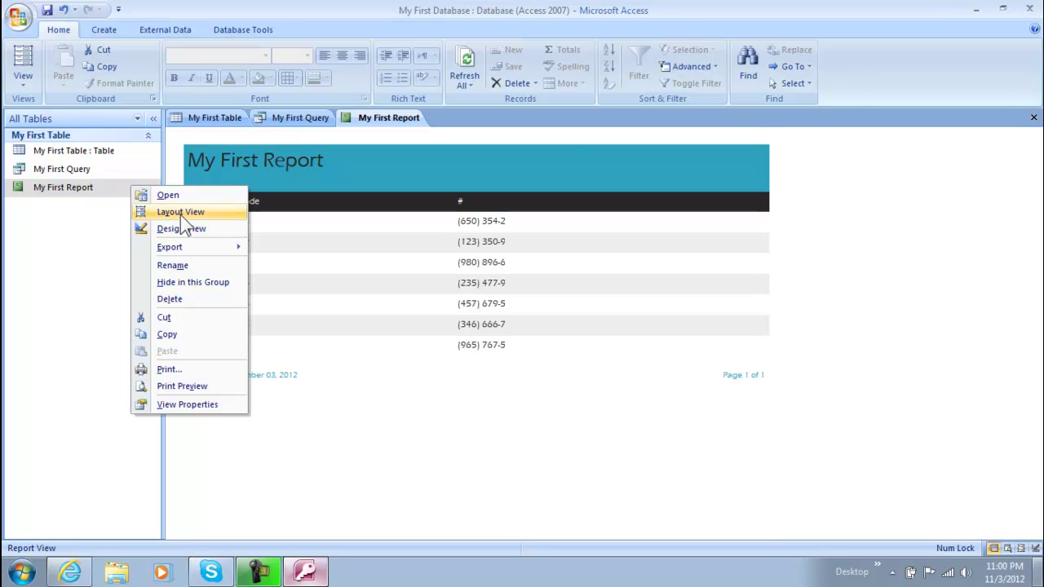
{"action": "left_click", "coordinate": [180, 212]}
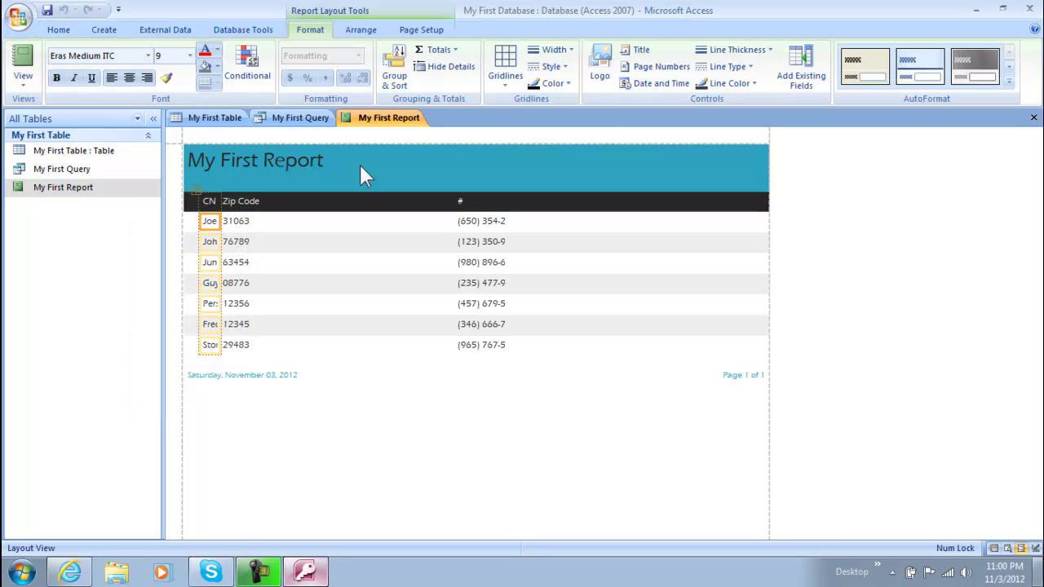
{"action": "left_click", "coordinate": [347, 208]}
{"action": "left_click", "coordinate": [377, 225]}
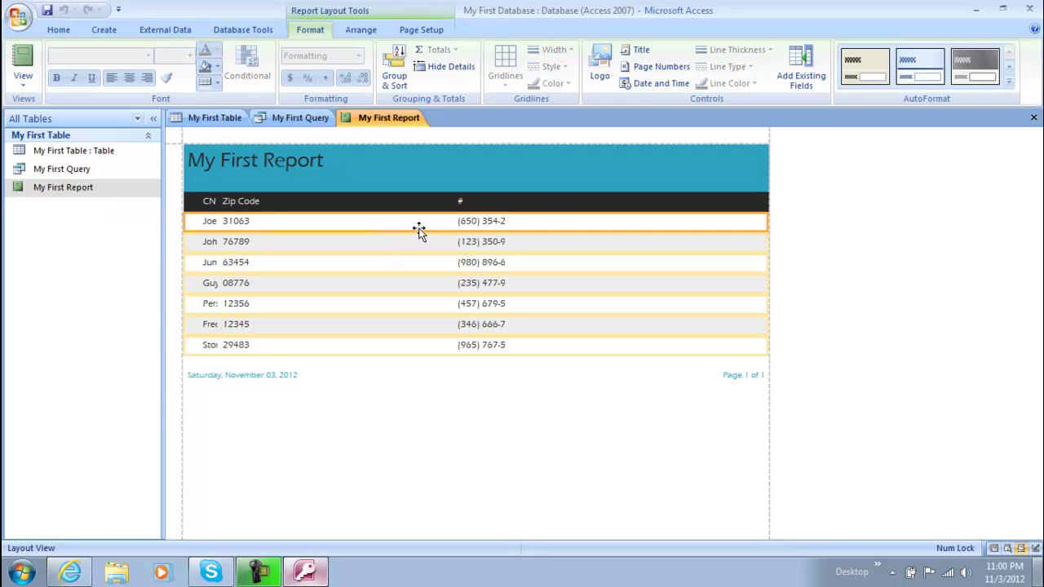
Step: Switch My First Report to Design View and narrow the CN, Zip Code and phone number columns together, ending at about 3.3 inches
{"action": "right_click", "coordinate": [94, 188]}
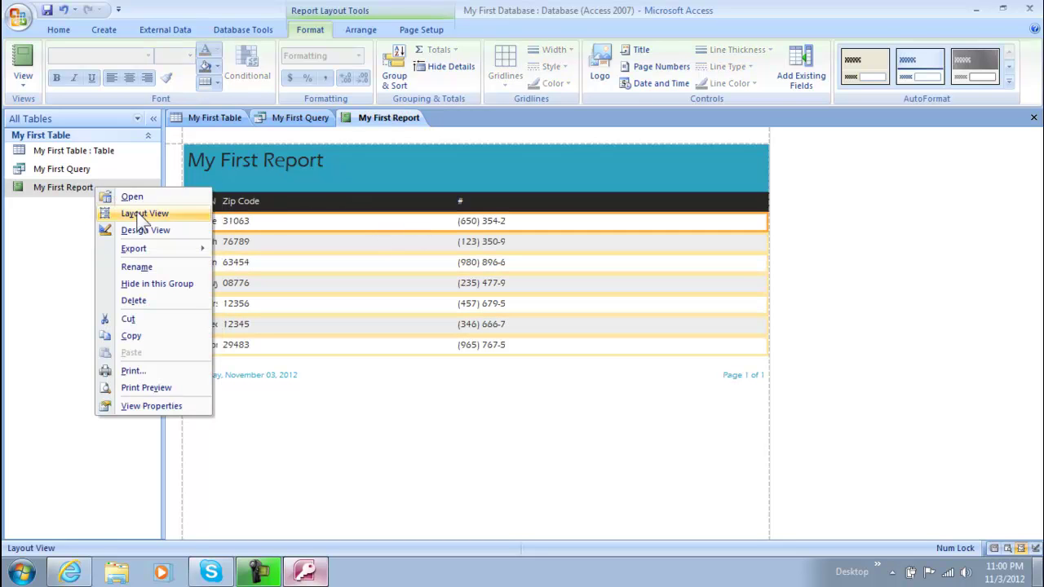
{"action": "left_click", "coordinate": [146, 231]}
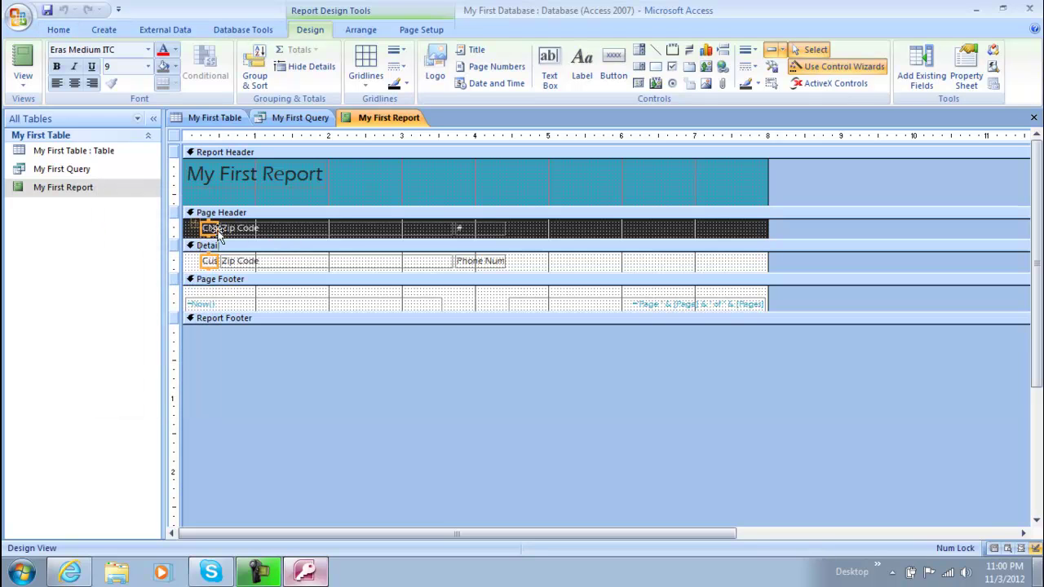
{"action": "left_click", "coordinate": [401, 220]}
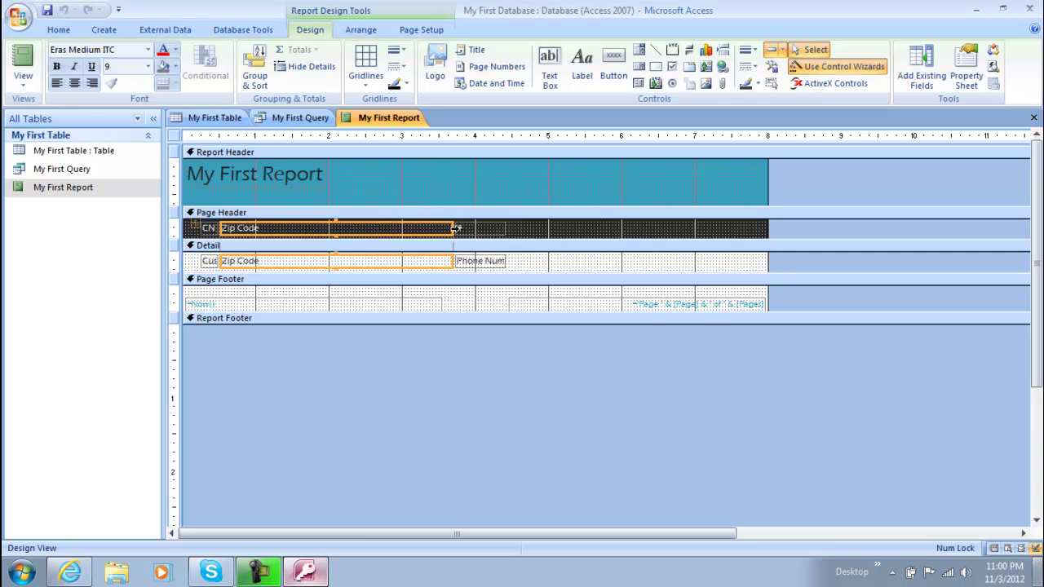
{"action": "left_click_drag", "start_coordinate": [454, 232], "coordinate": [412, 228]}
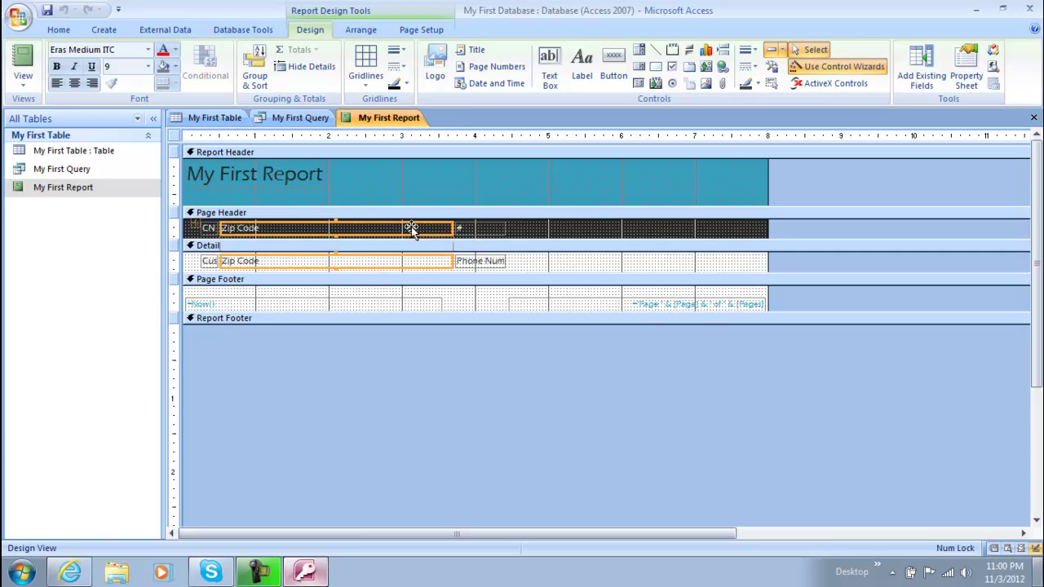
{"action": "left_click", "coordinate": [455, 229]}
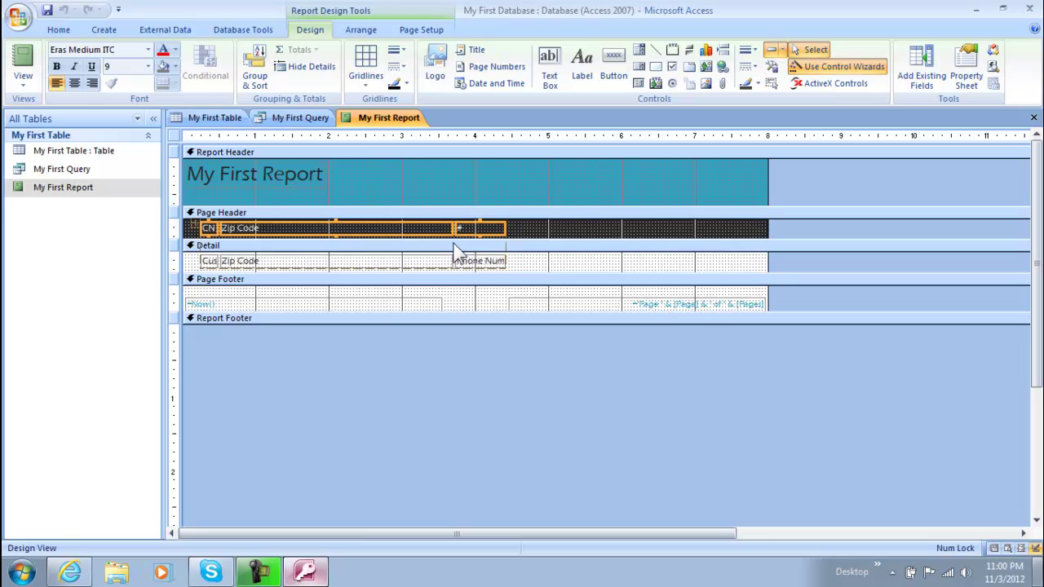
{"action": "left_click_drag", "start_coordinate": [456, 243], "coordinate": [369, 243]}
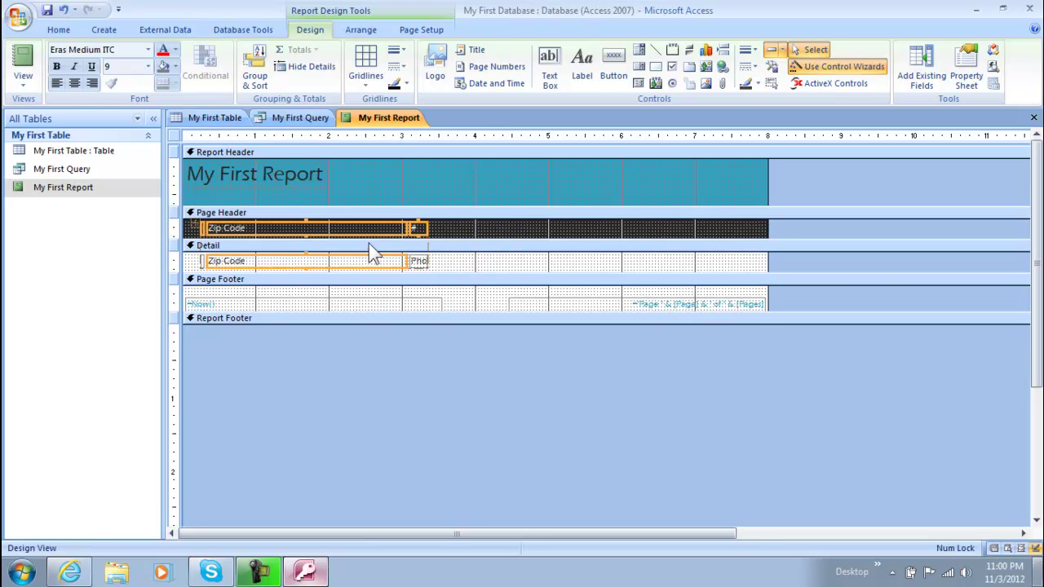
Step: Readjust the column widths so the phone number column ends at about 3.5 inches, and open the report in Report View
{"action": "left_click", "coordinate": [416, 266]}
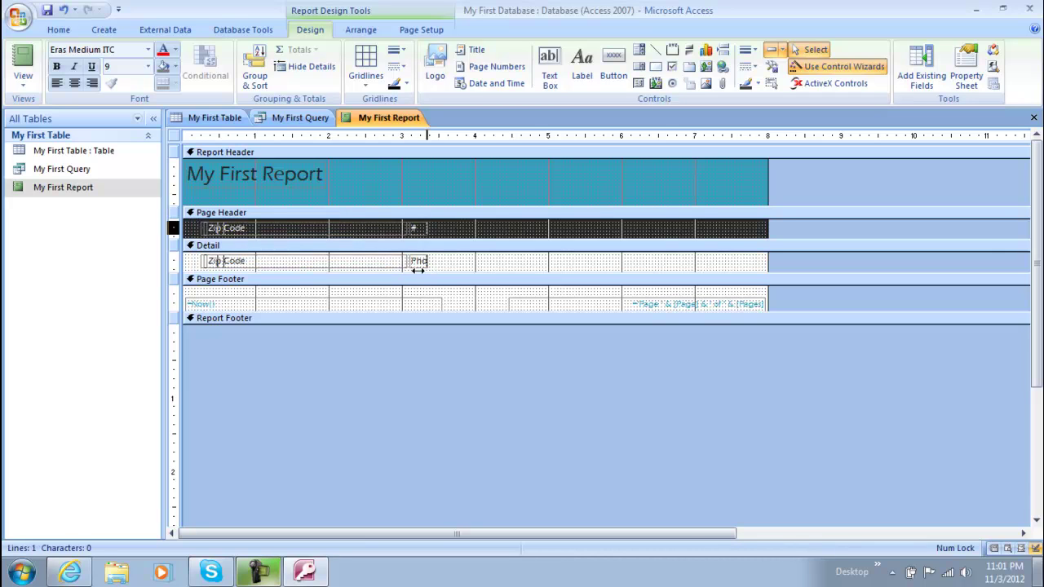
{"action": "left_click_drag", "start_coordinate": [417, 270], "coordinate": [392, 275]}
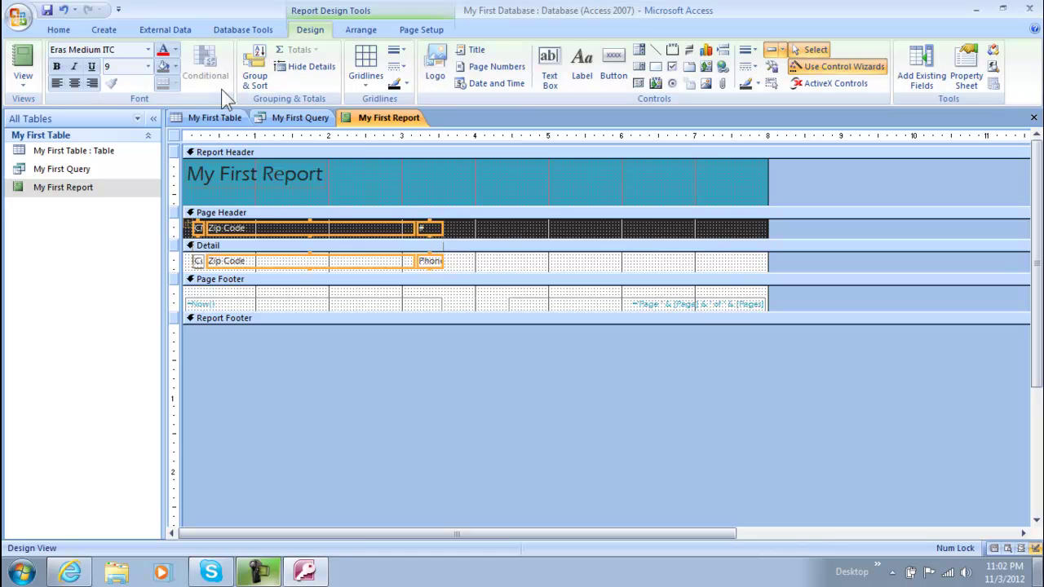
{"action": "double_click", "coordinate": [94, 185]}
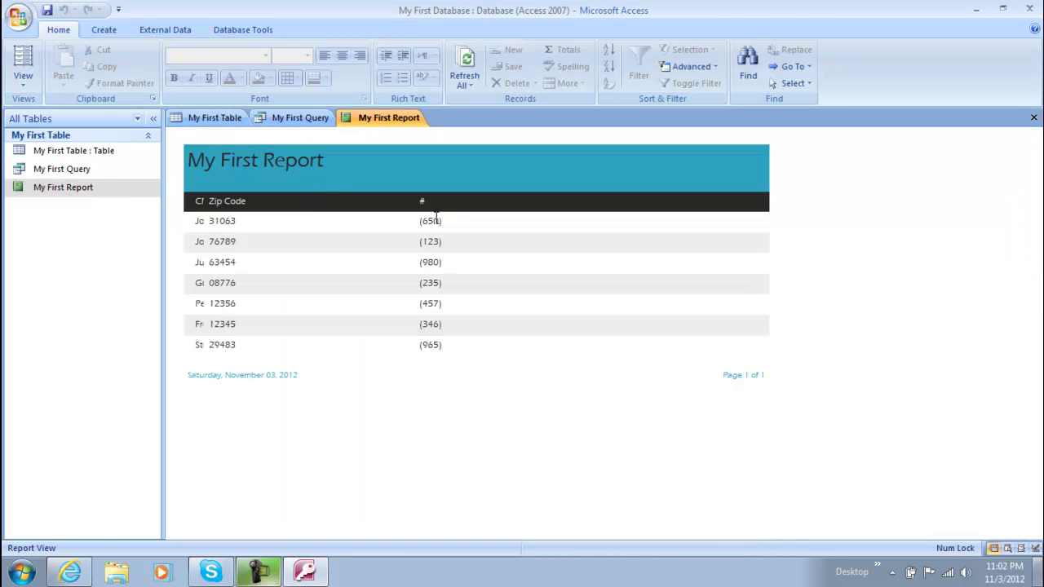